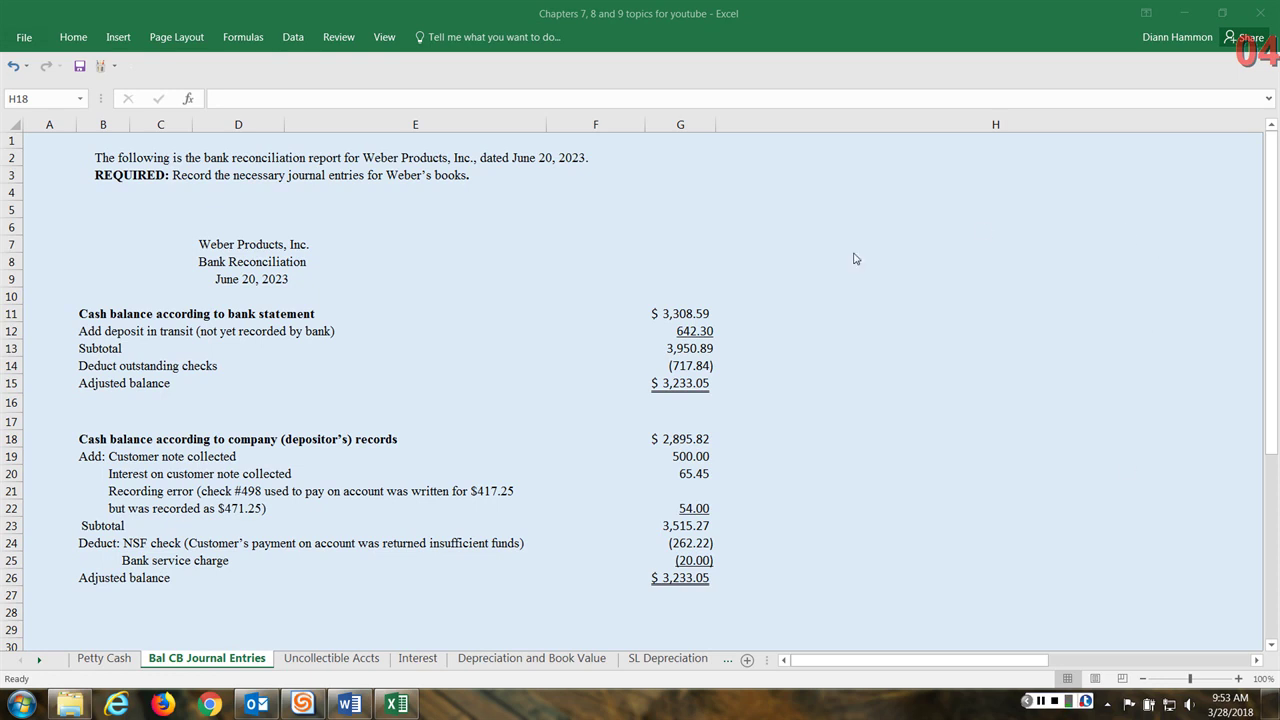
Review the bank-side outstanding checks and adjusted balance, totalling G11:G15.
key(Down)
key(Down)
key(Down)
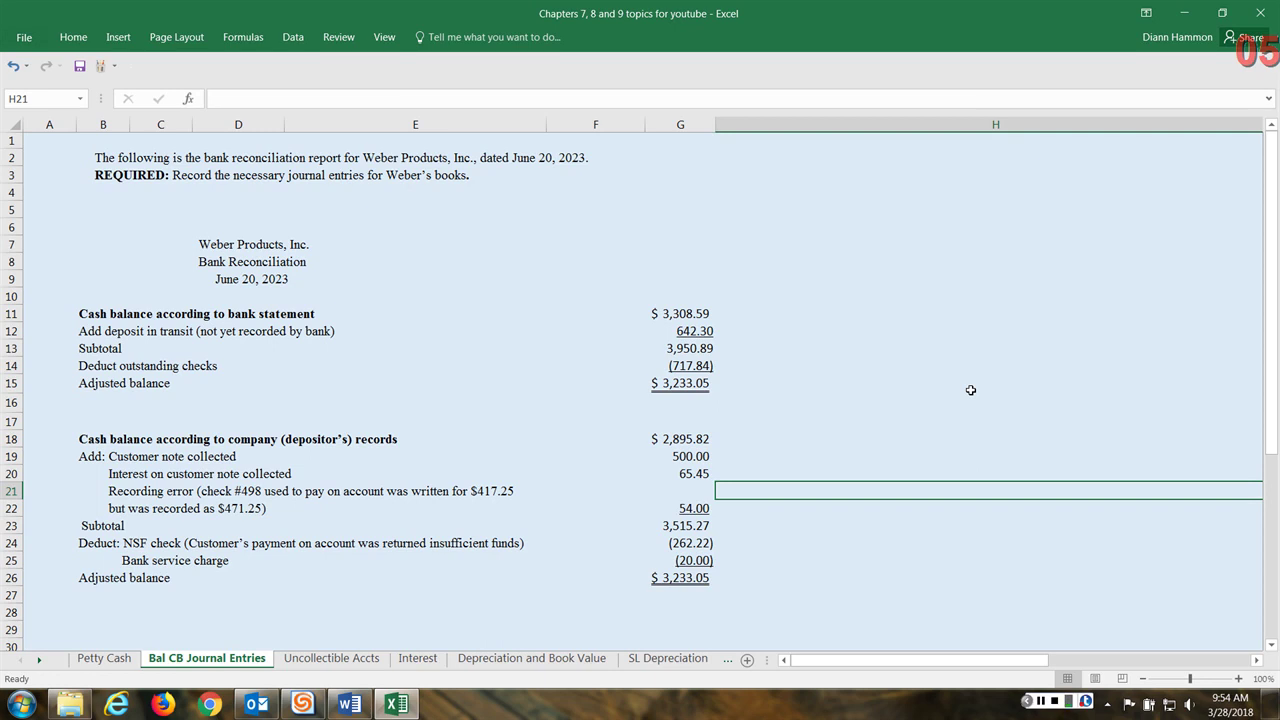
click(690, 368)
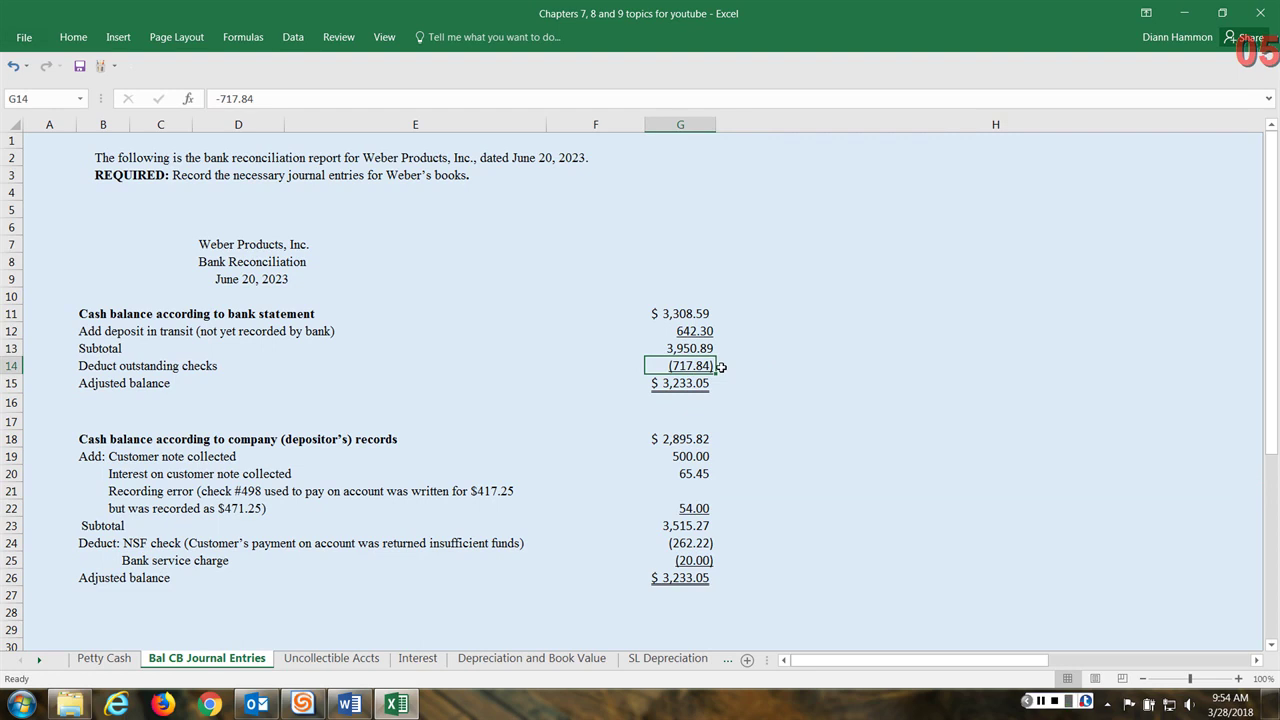
click(685, 388)
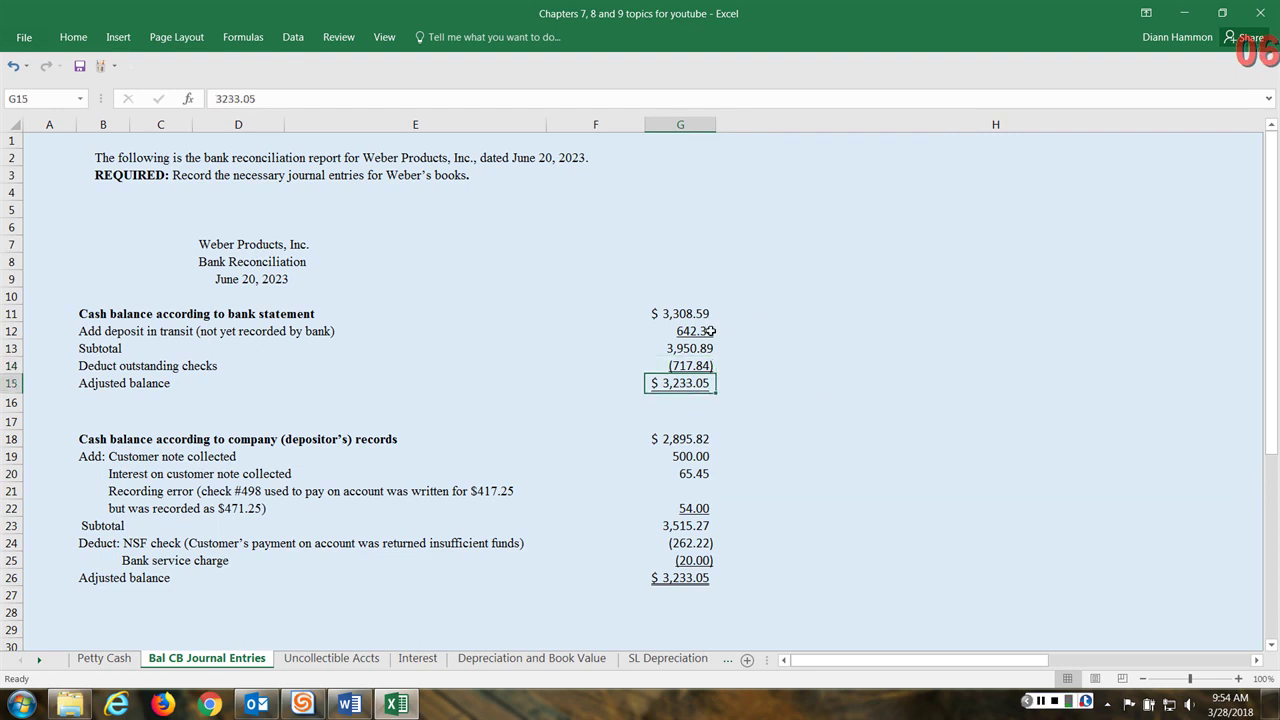
drag(689, 311, 686, 388)
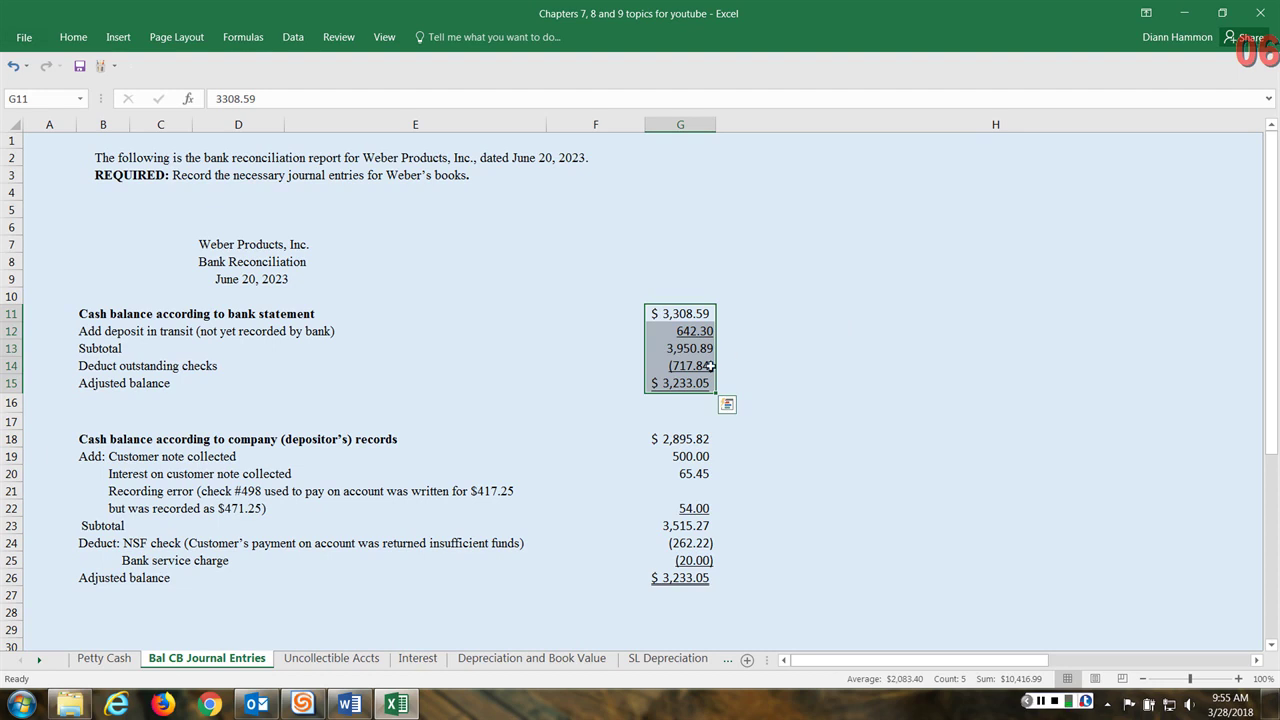
Inspect the company cash balance of 2,895.82, note collected, interest, and 54.00 error correction.
click(664, 438)
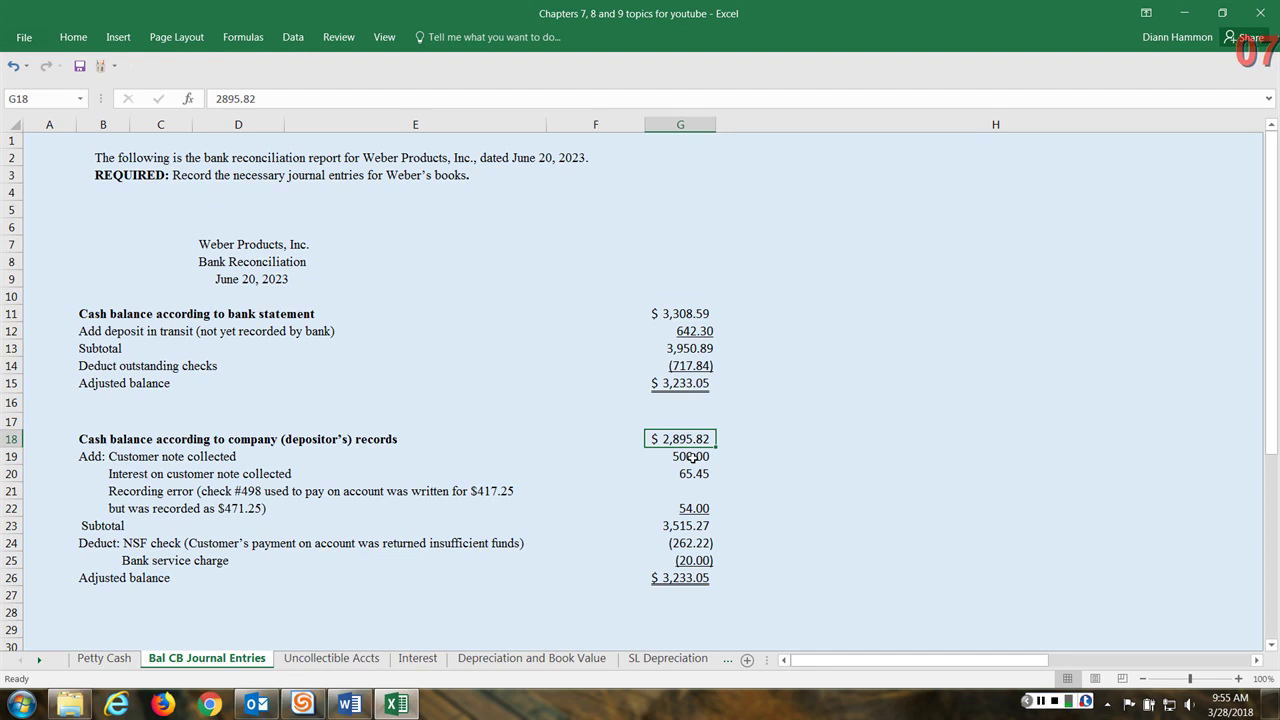
click(673, 457)
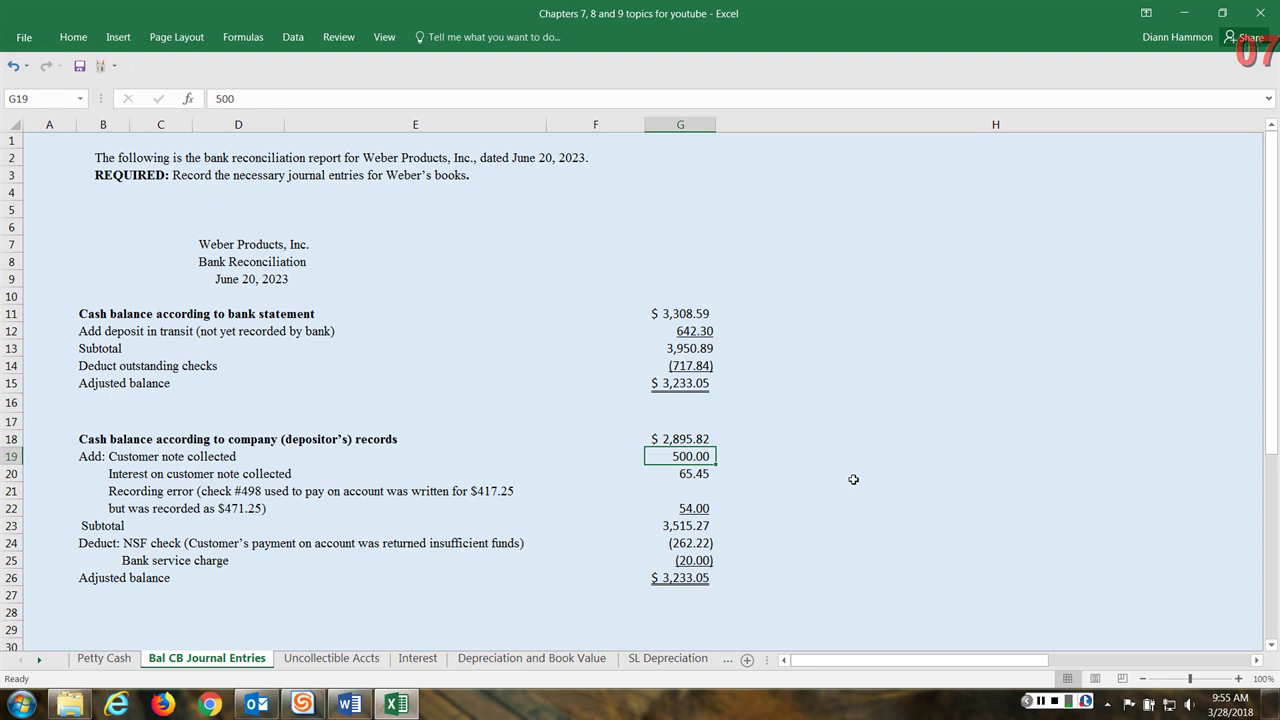
click(705, 474)
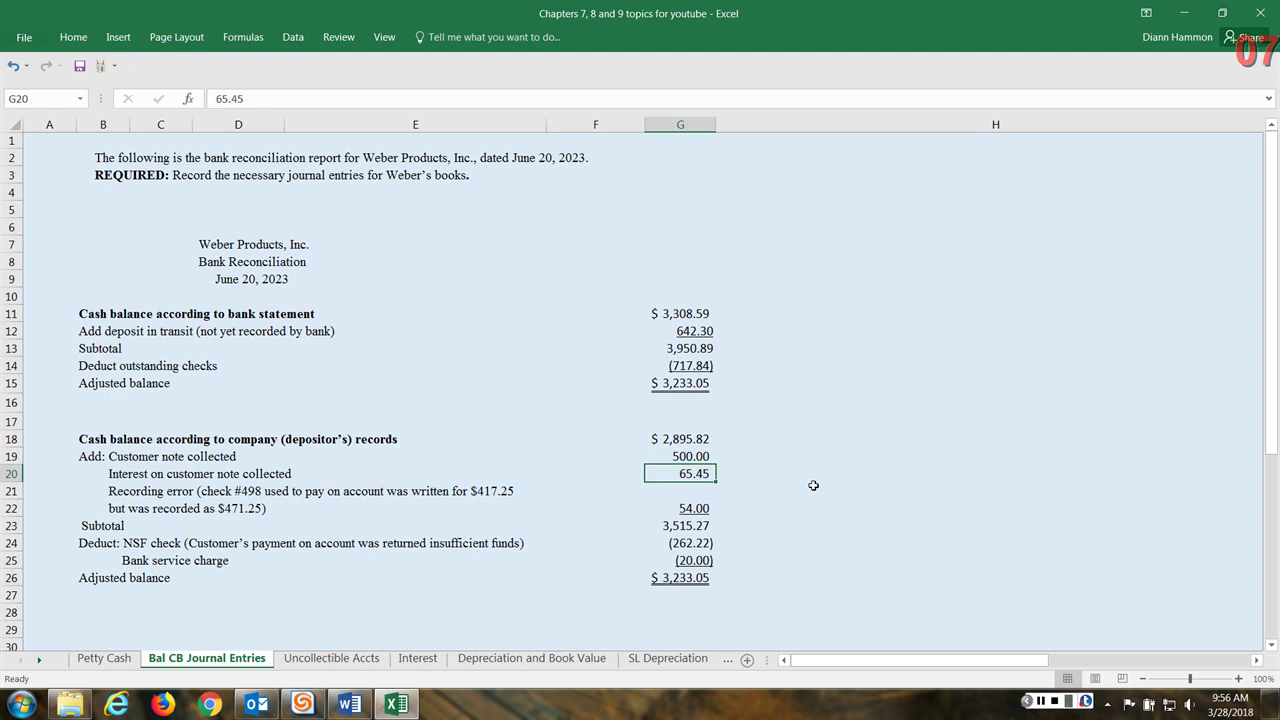
click(712, 512)
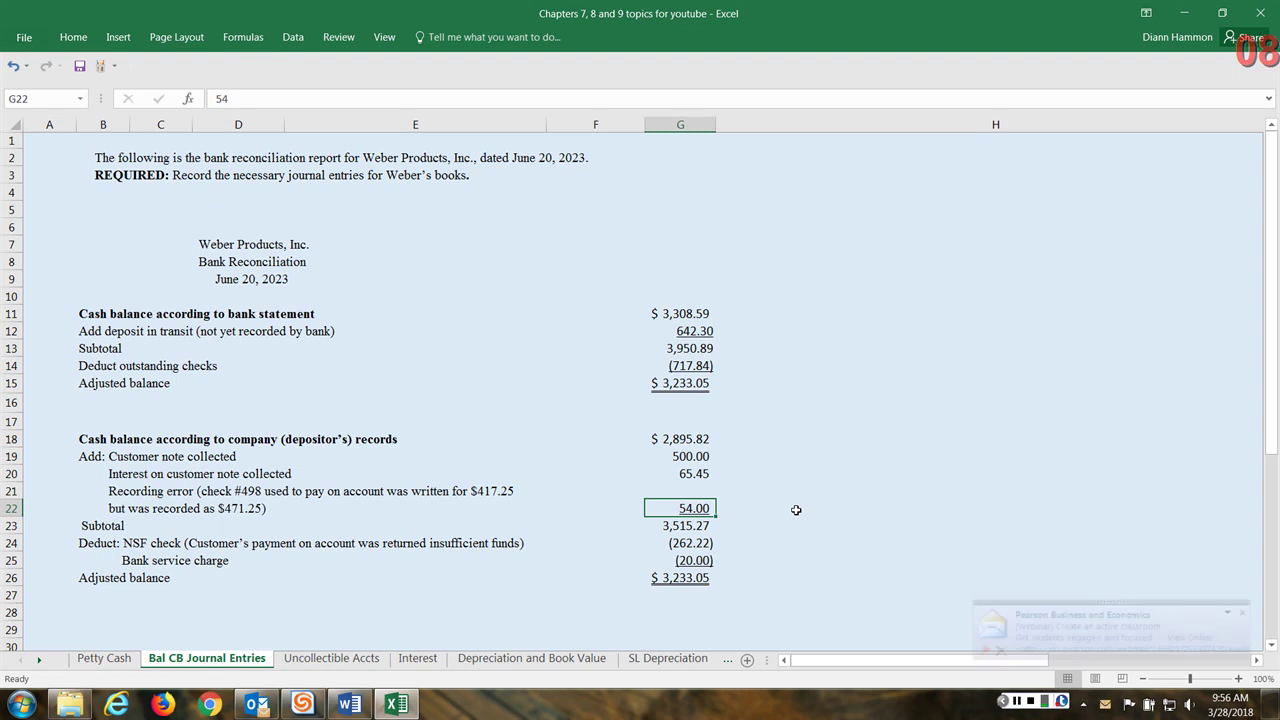
Close the Pearson webinar notification and check the $262.22 NSF, $20.00 charge and $3,233.05 balance.
click(1242, 612)
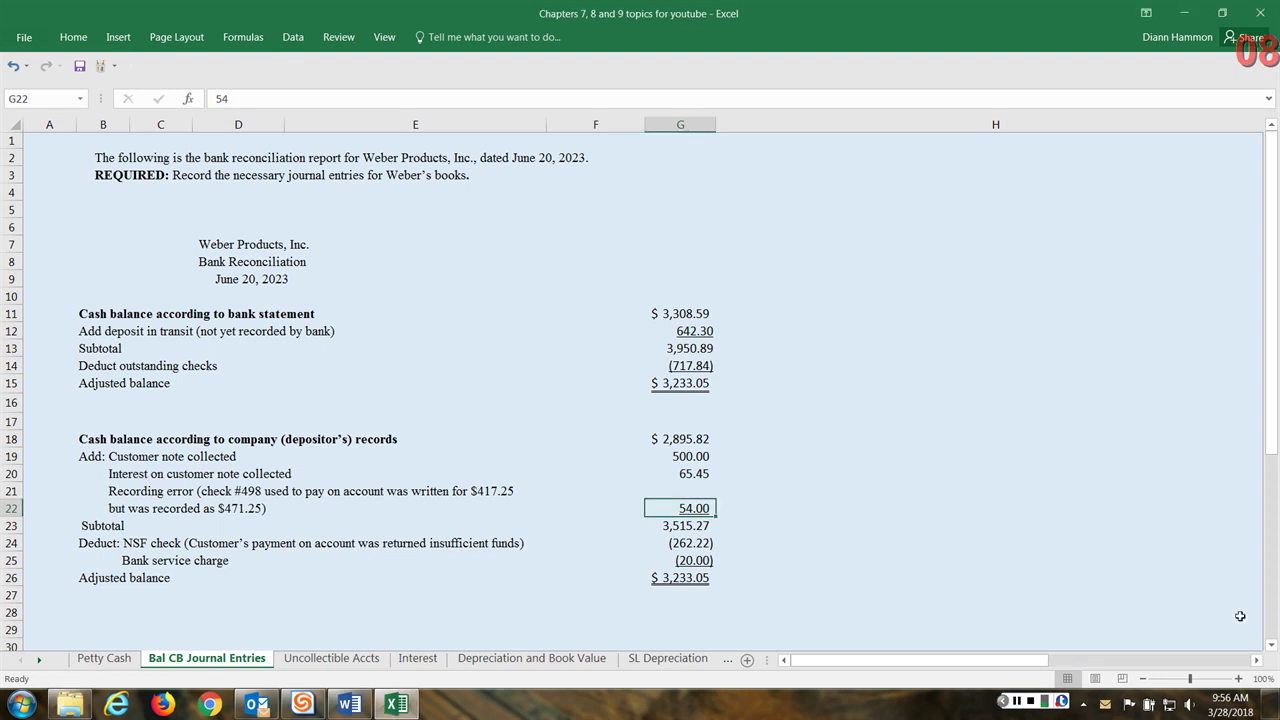
click(697, 525)
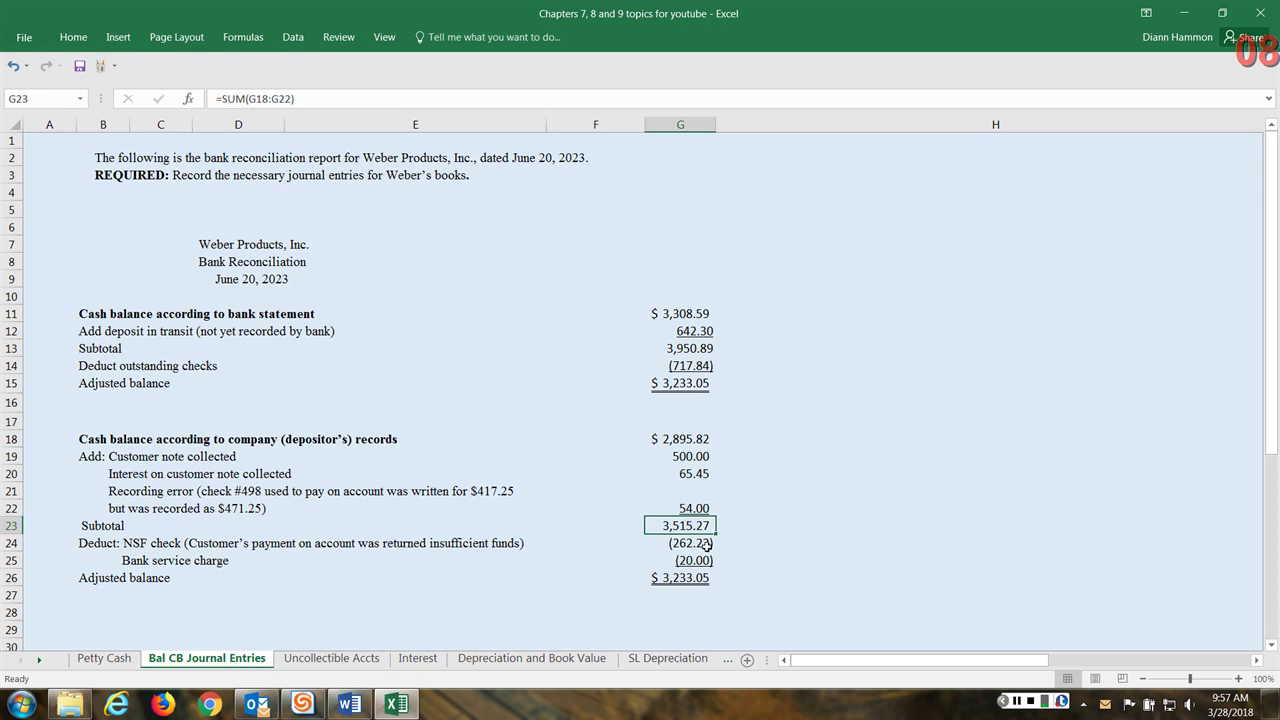
click(708, 546)
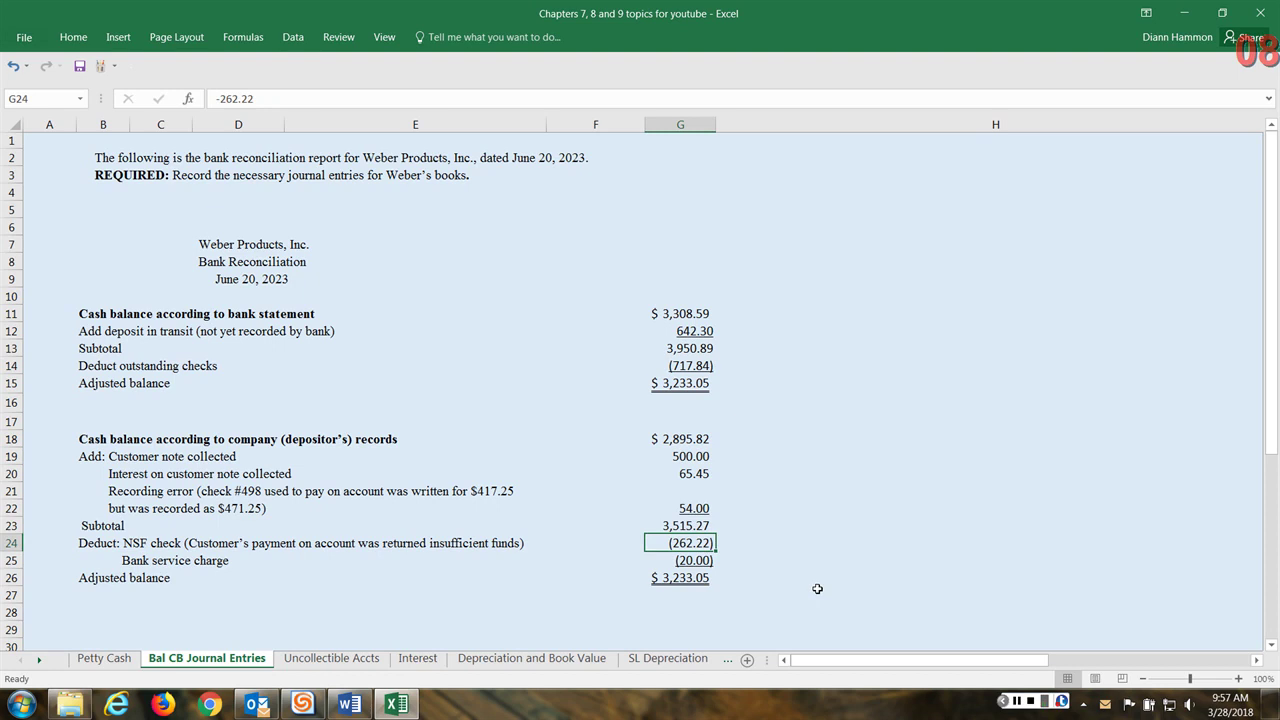
click(682, 560)
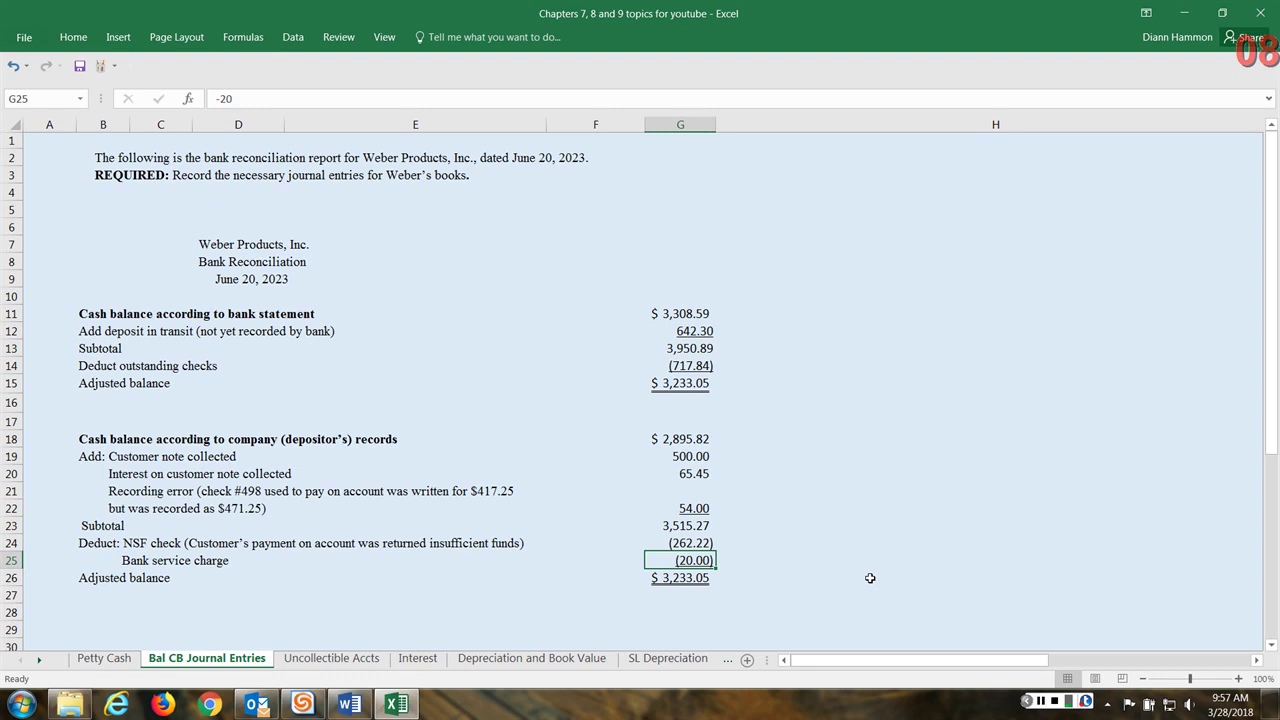
click(698, 578)
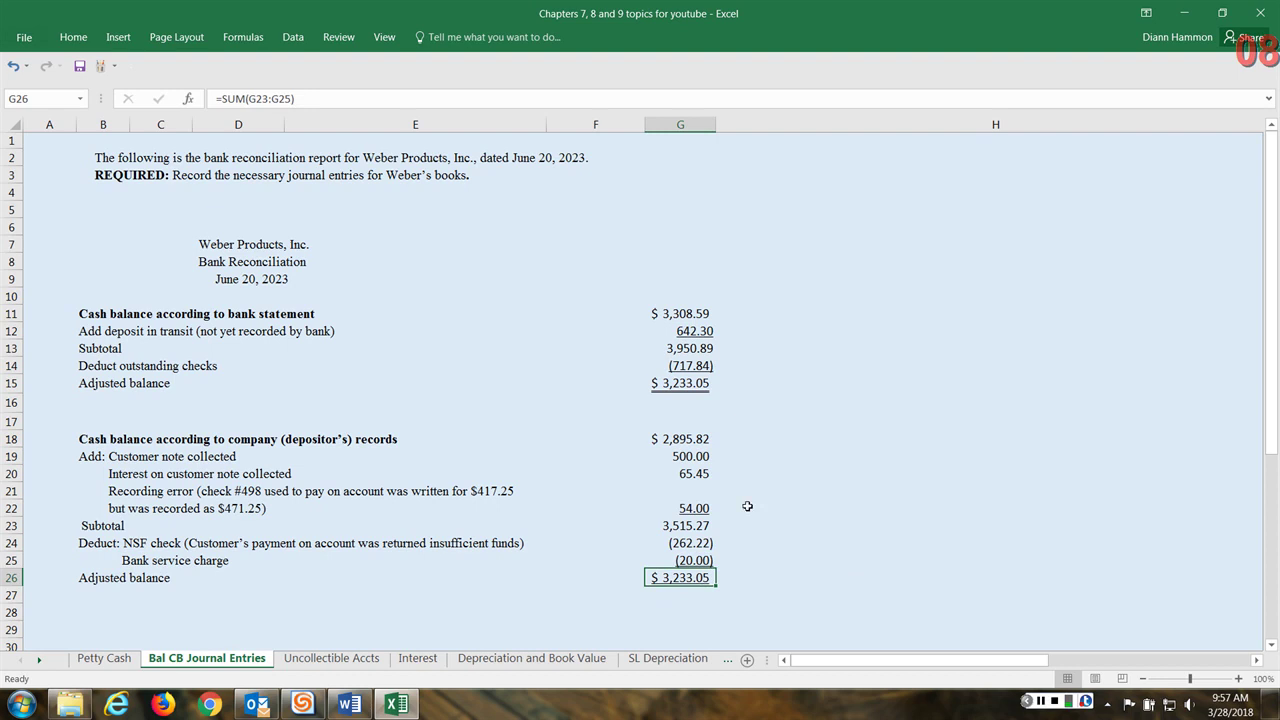
click(689, 384)
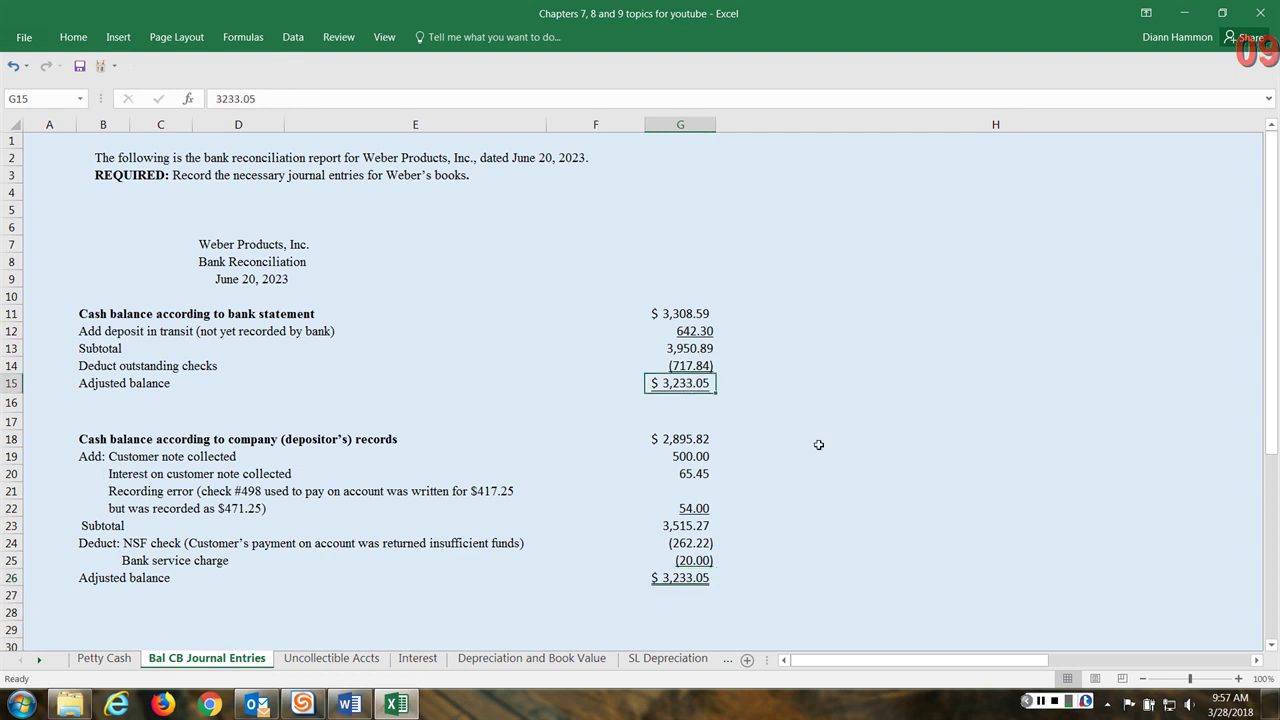
click(671, 585)
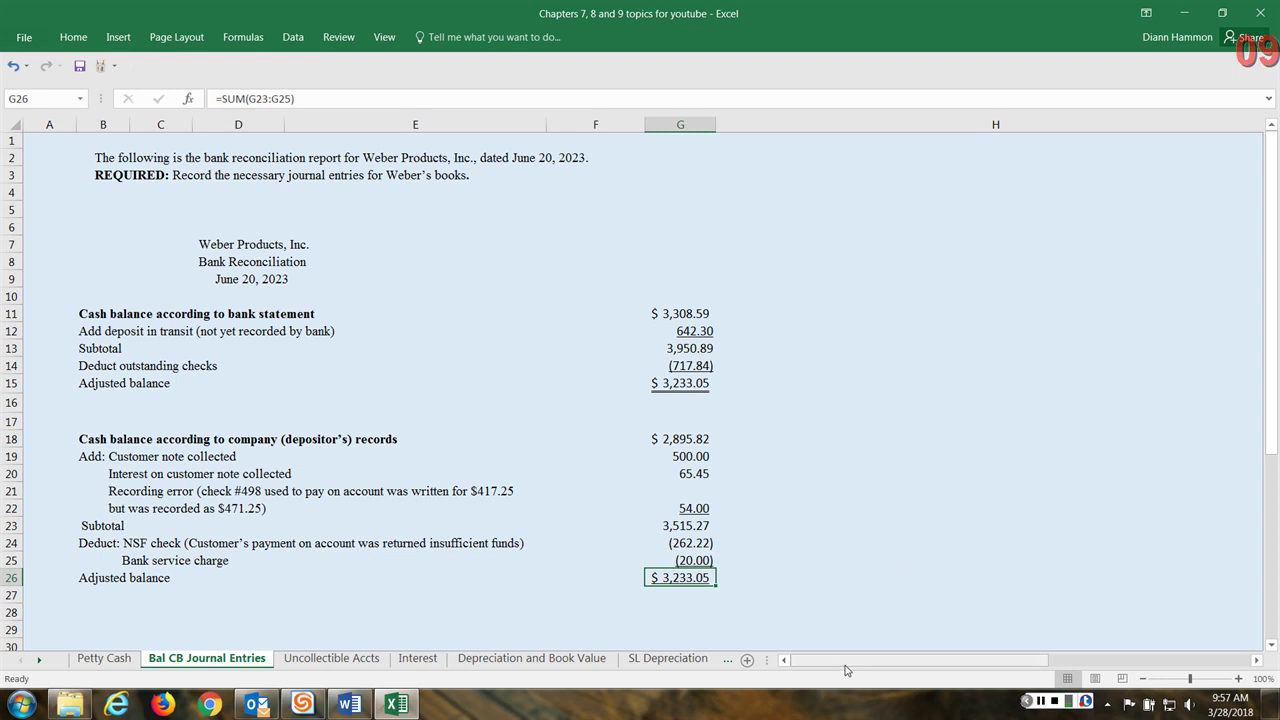
drag(680, 440, 680, 578)
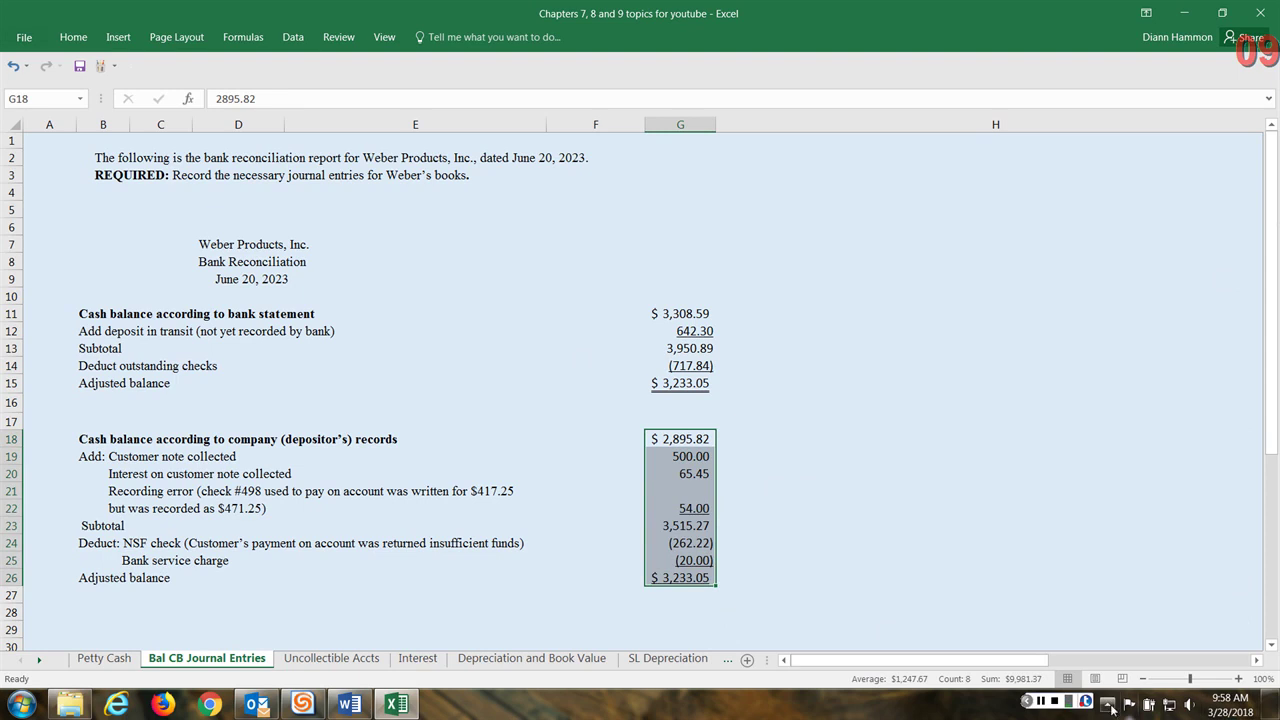
Scroll right to the journal entries and mark the recording error explanation notes.
click(1044, 705)
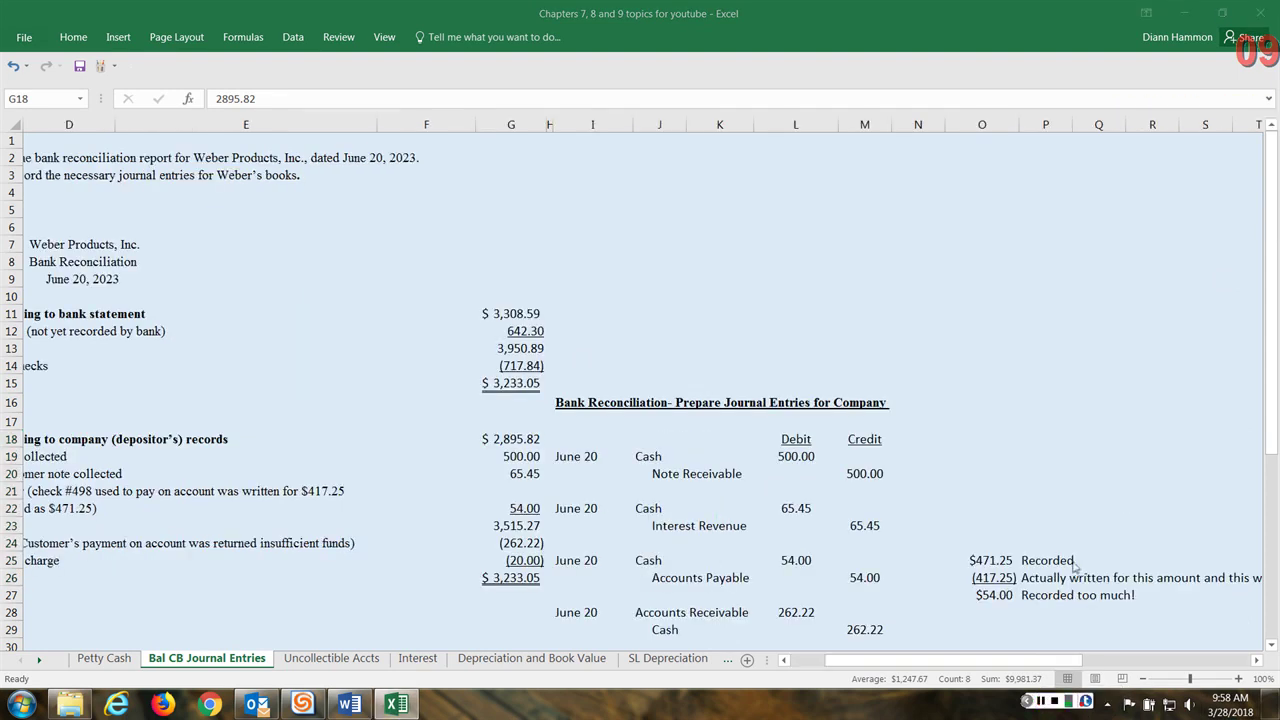
drag(983, 558, 849, 600)
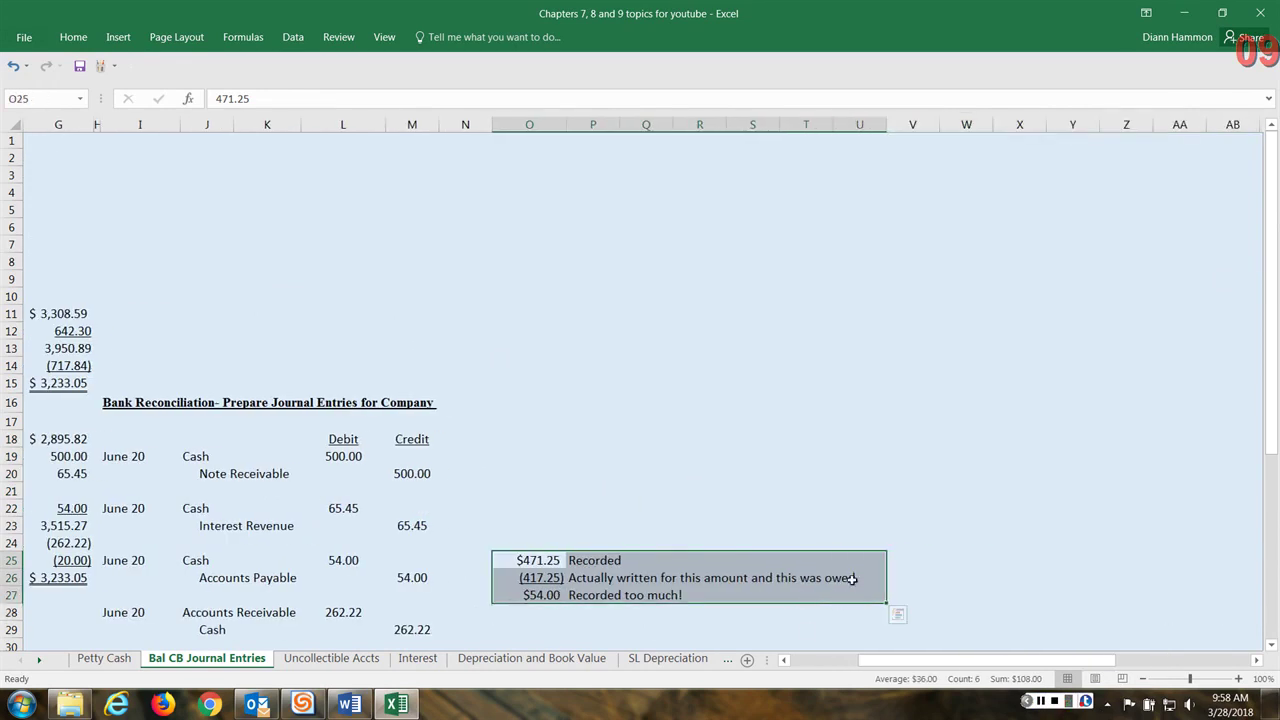
drag(1092, 666, 1044, 662)
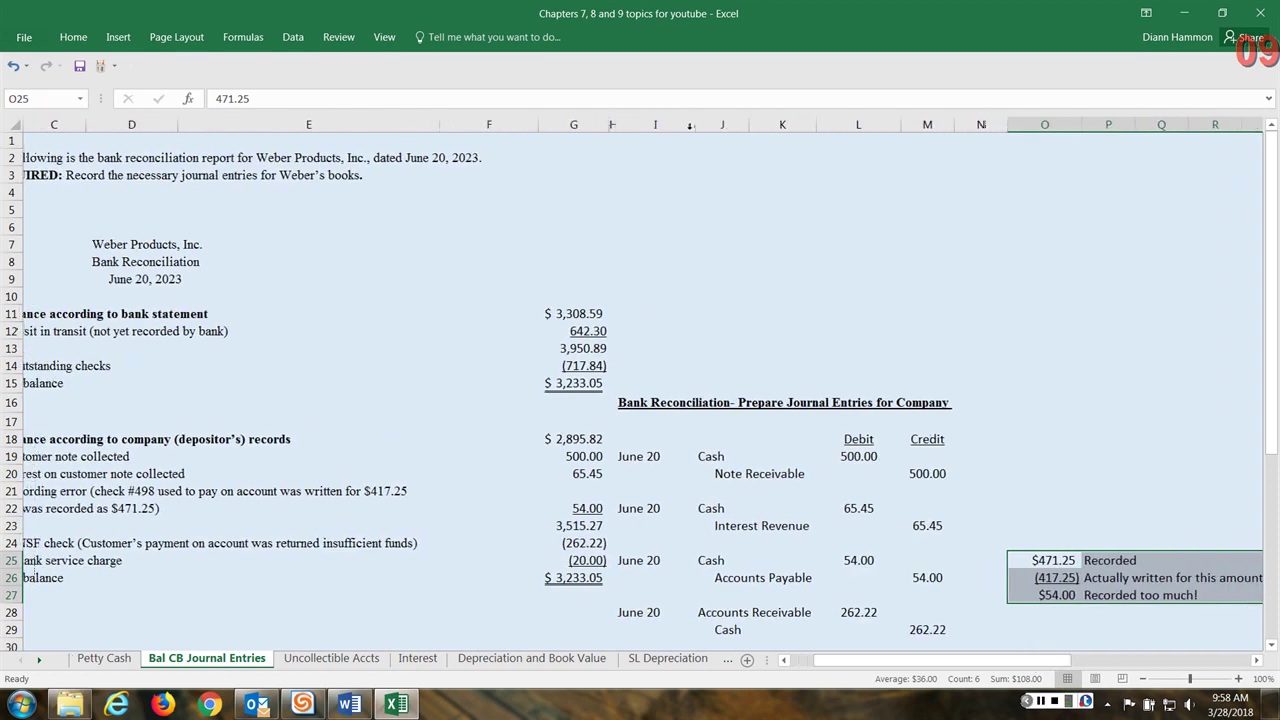
Widen column H and scroll down until the Bank Fee Expense/Cash $20.00 entry shows.
drag(614, 124, 659, 124)
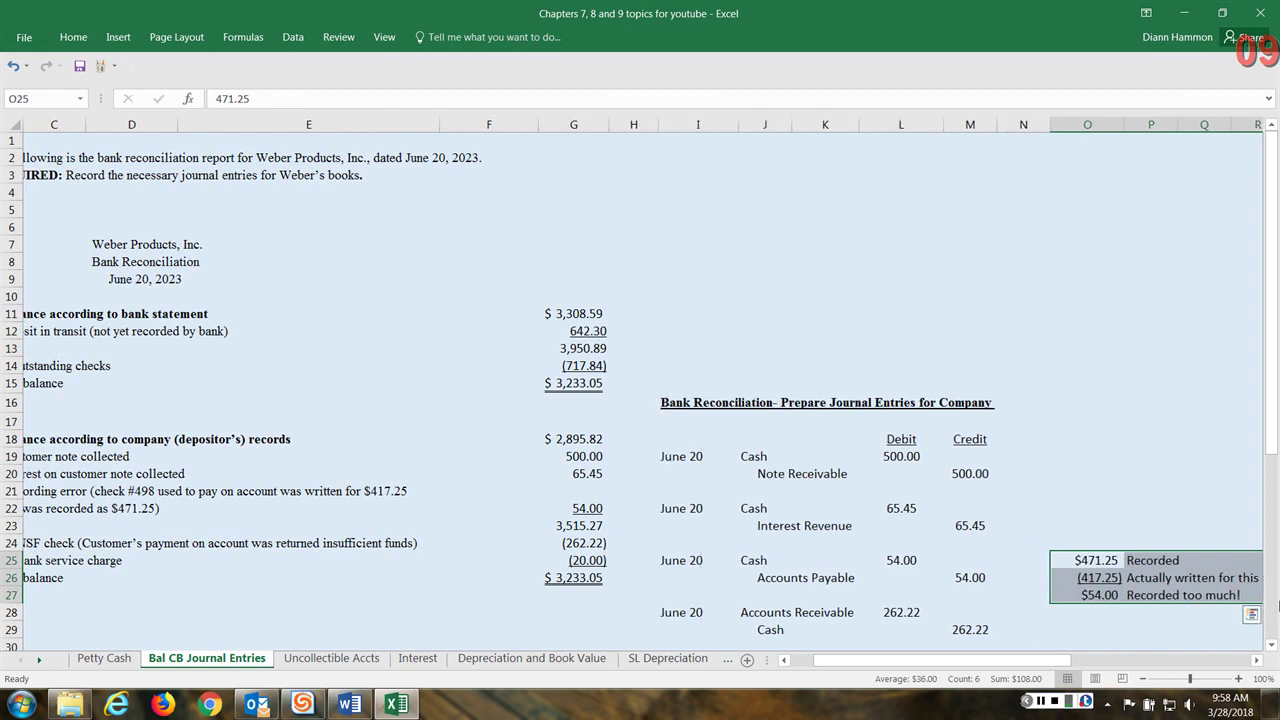
click(1212, 563)
click(1272, 646)
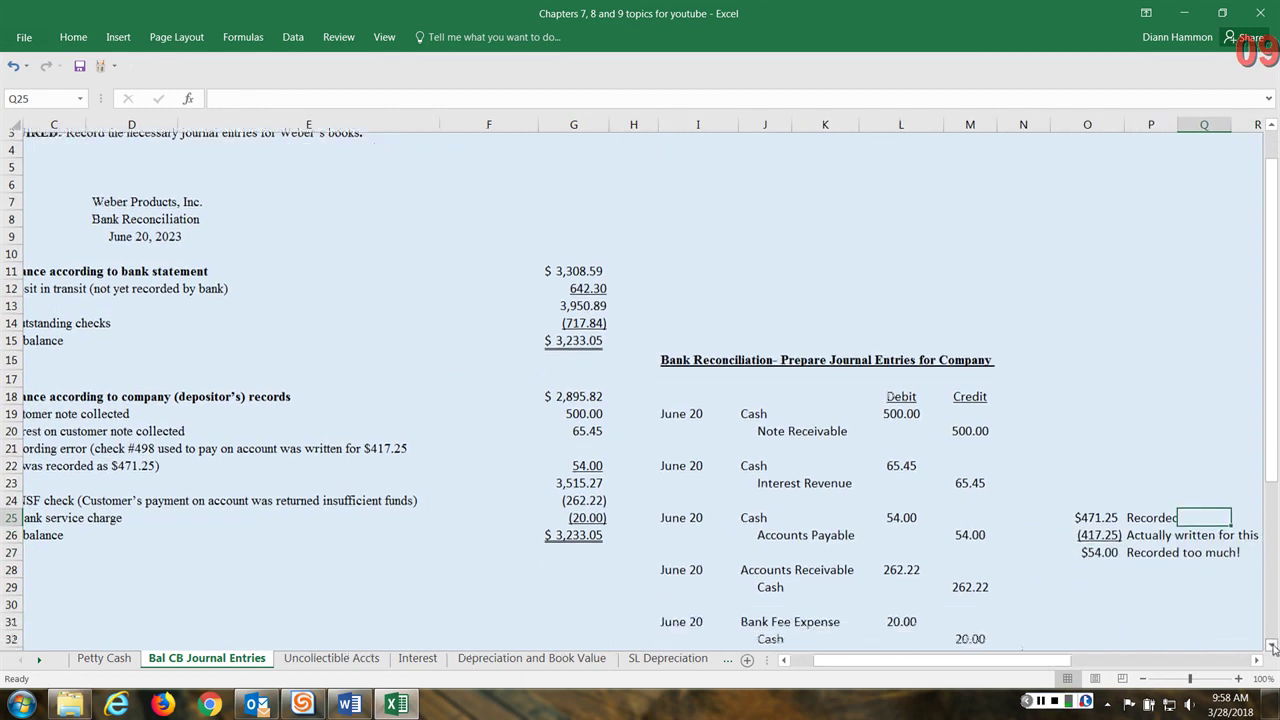
click(1272, 646)
click(1272, 646)
click(1272, 646)
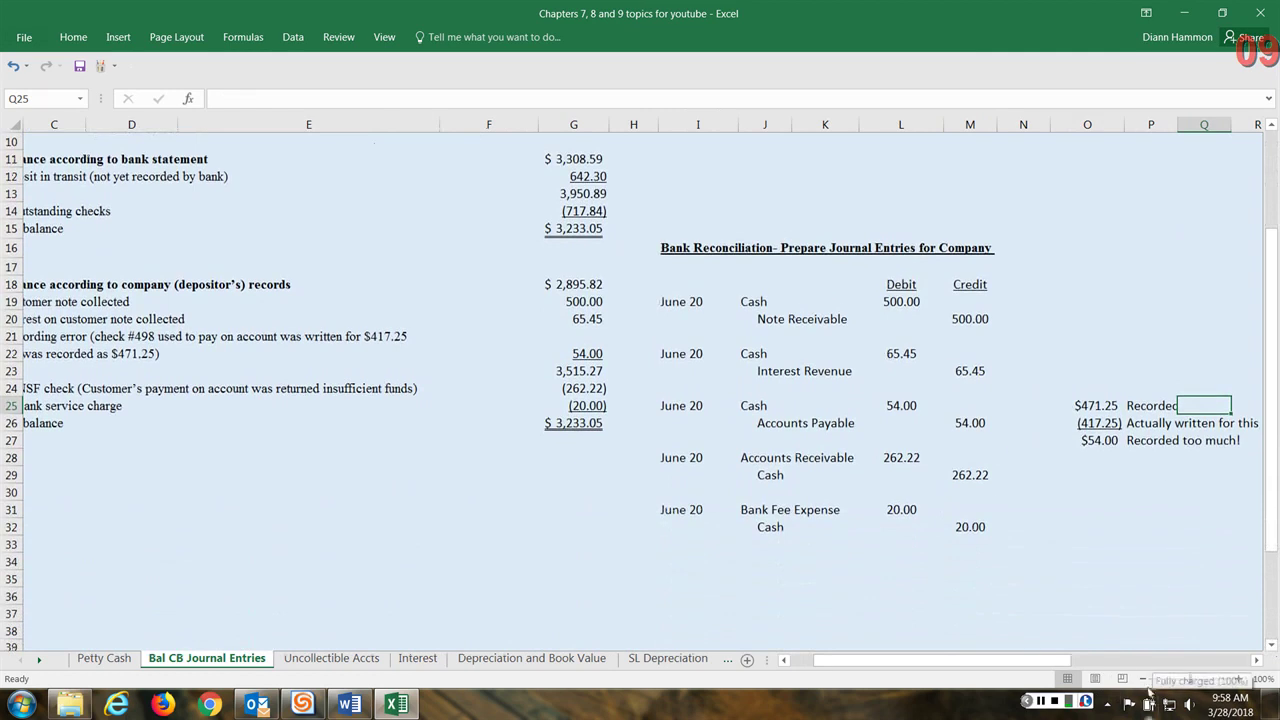
drag(1058, 662, 1034, 662)
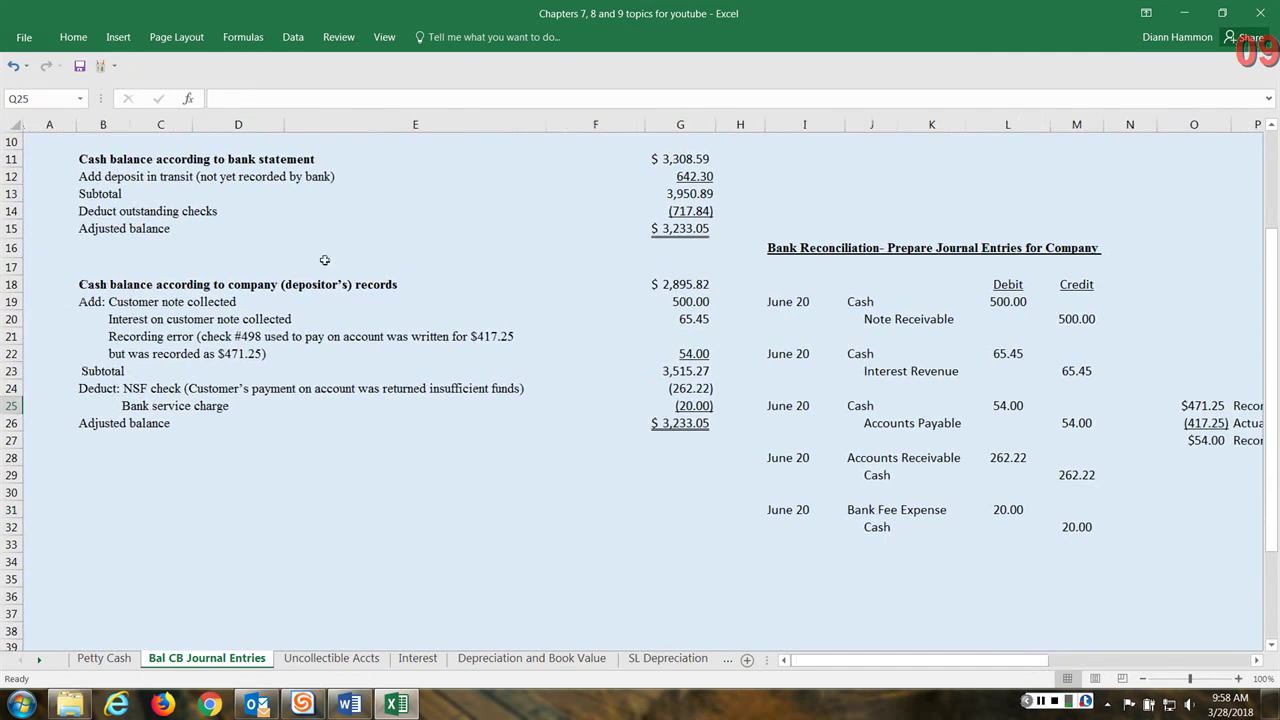
click(125, 320)
click(132, 302)
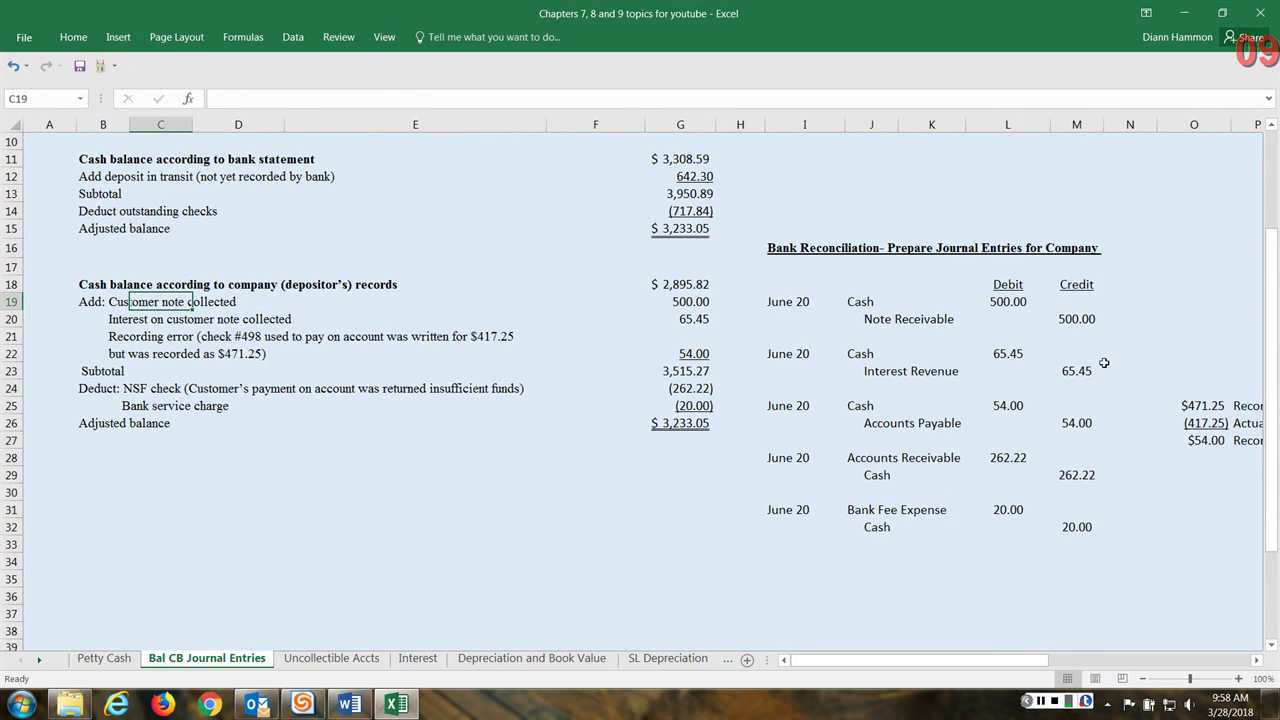
click(869, 302)
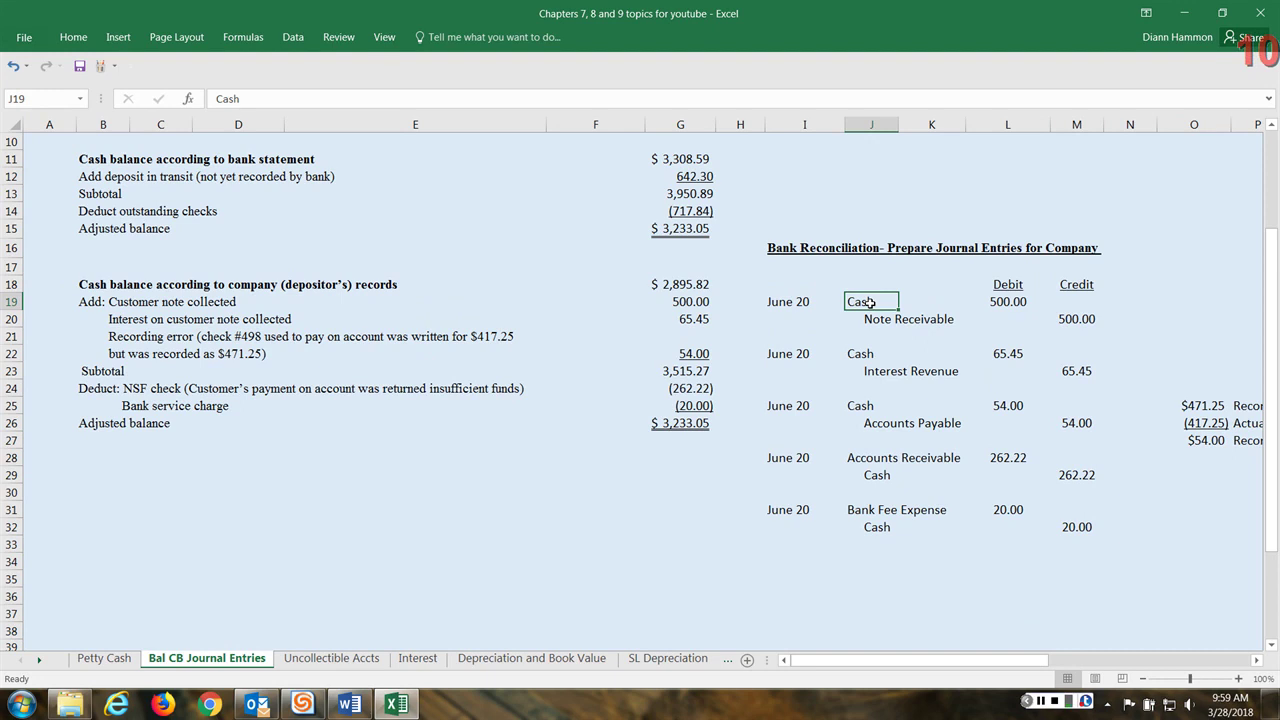
click(879, 321)
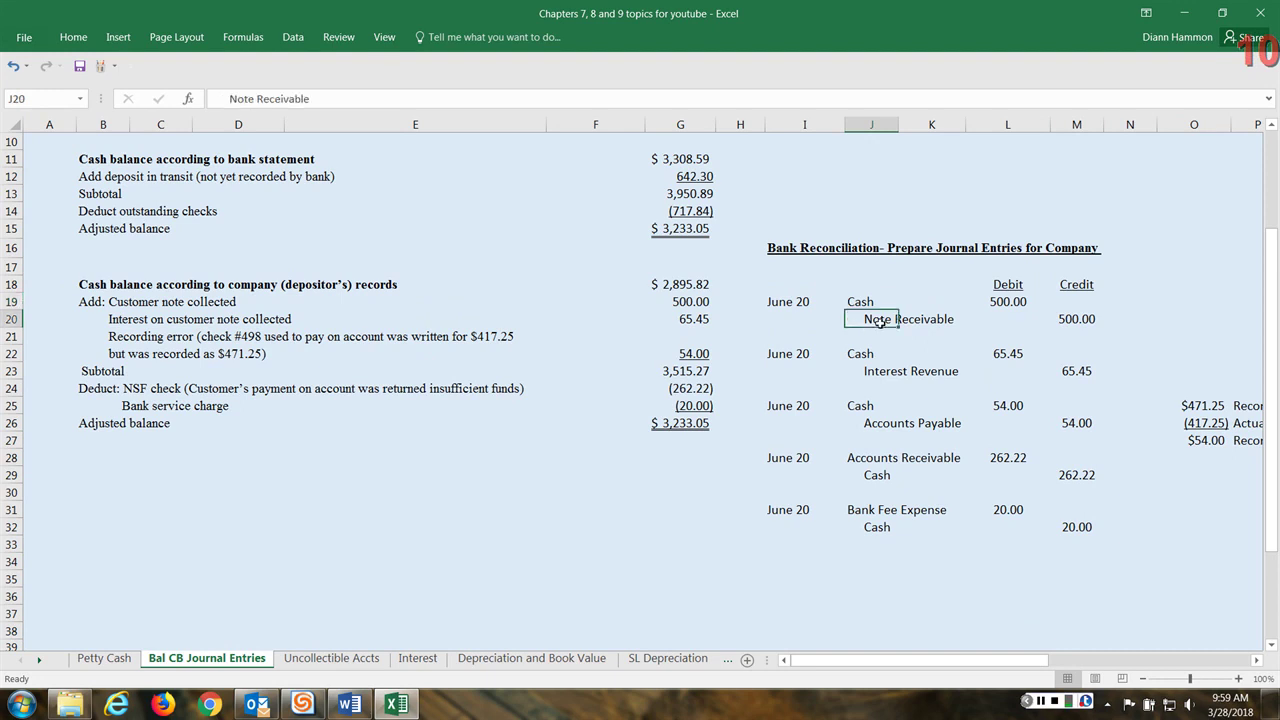
click(1040, 704)
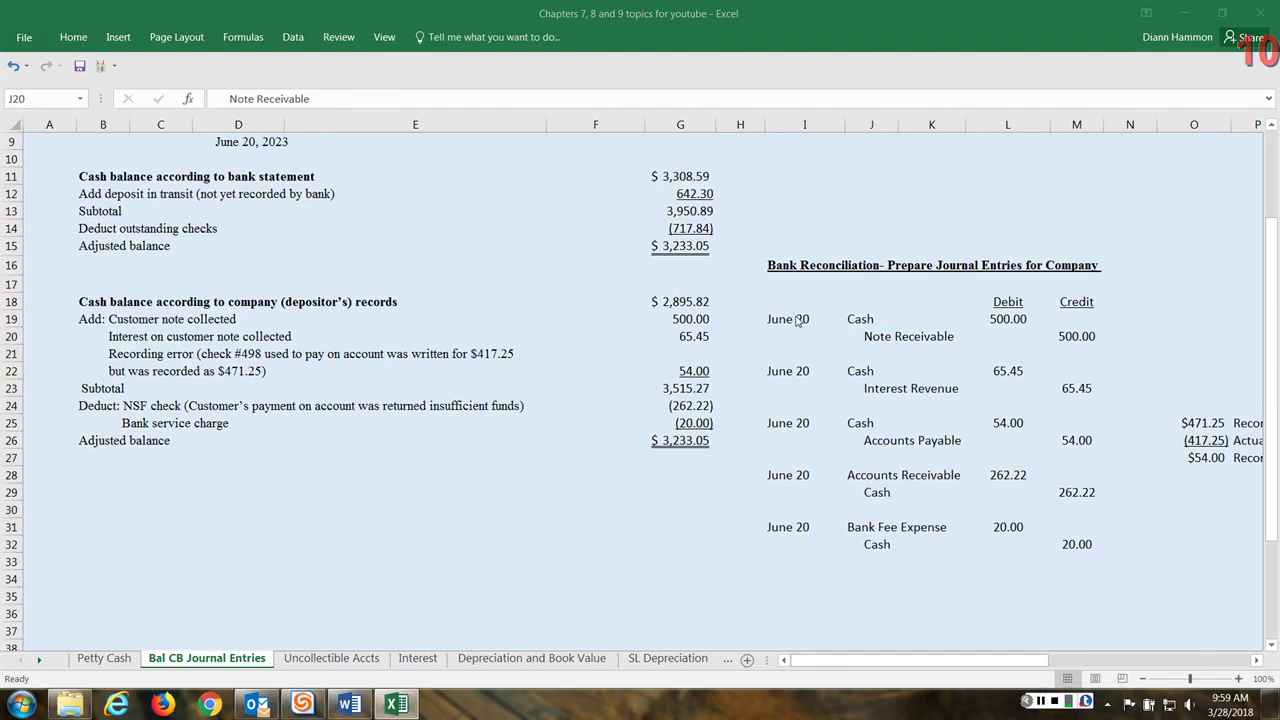
click(1273, 400)
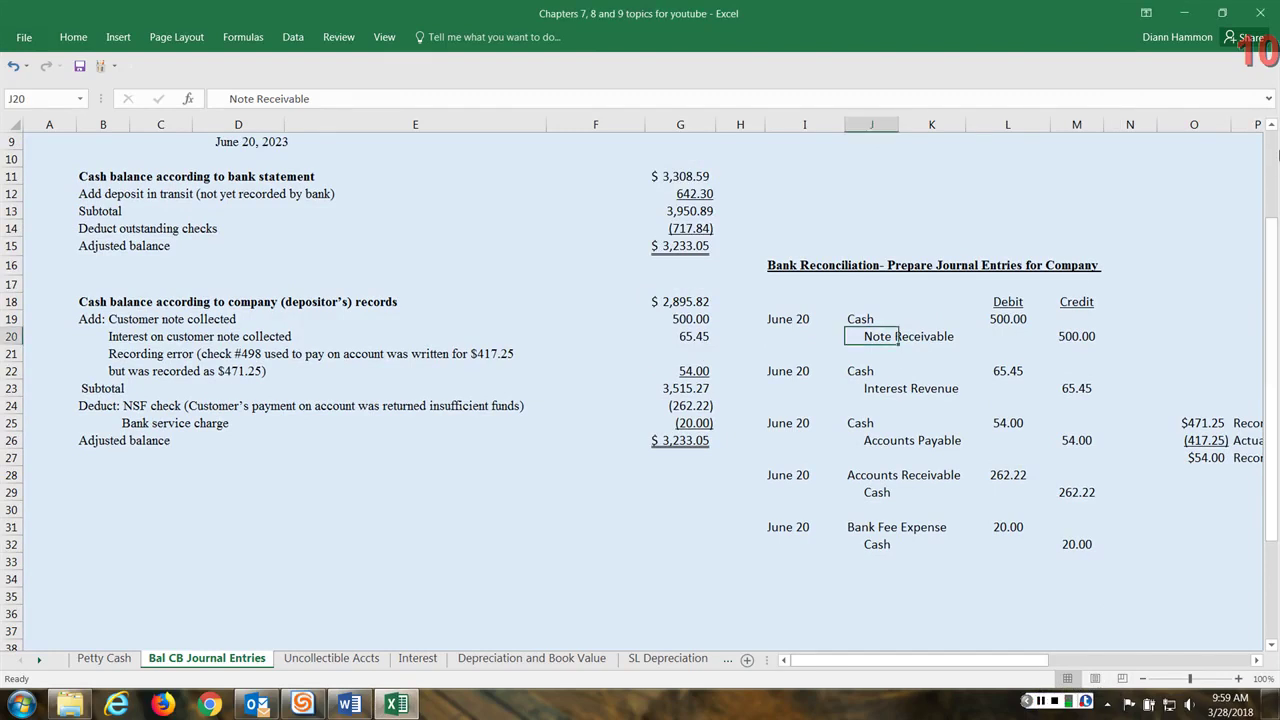
scroll(1276, 154, up, 3)
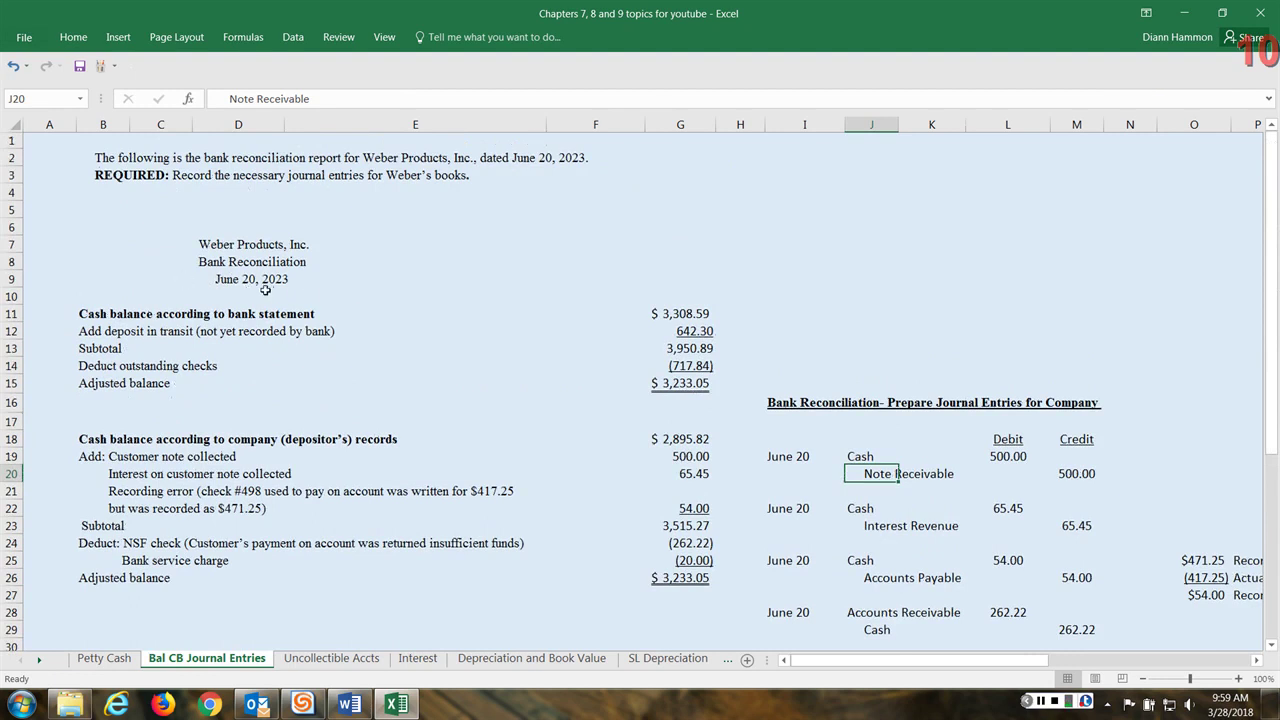
drag(1272, 295, 1268, 440)
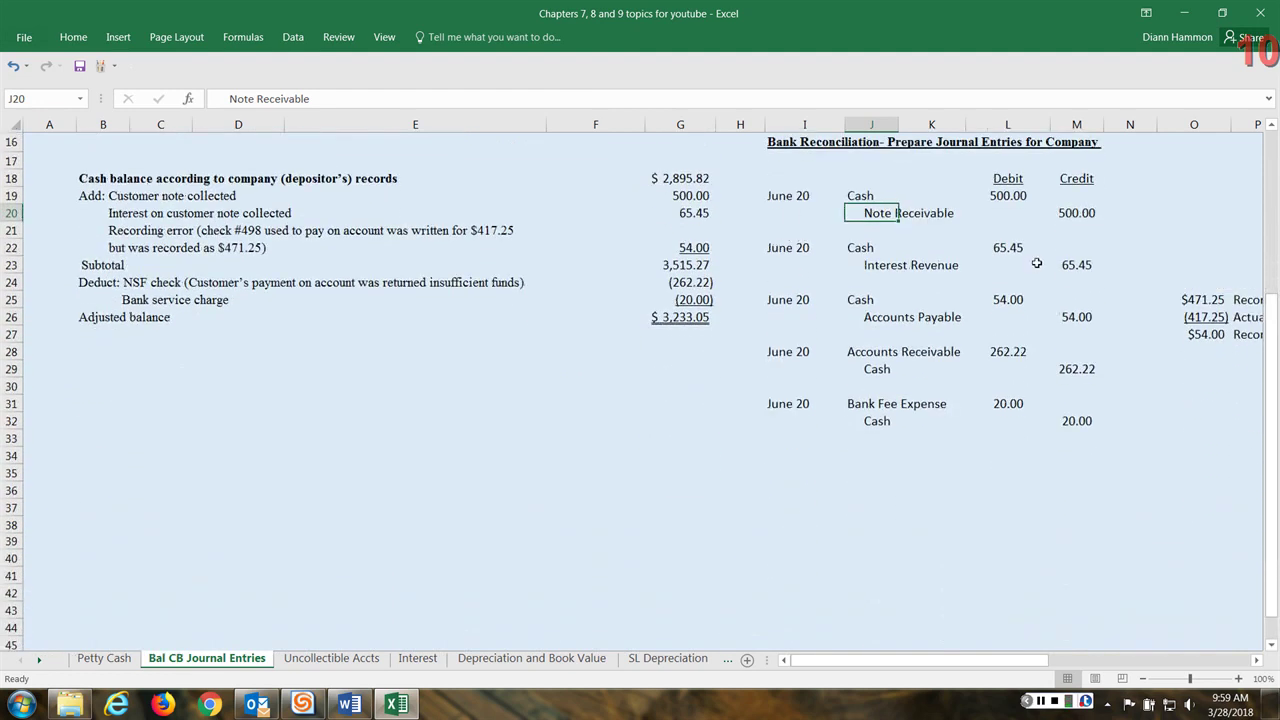
click(690, 213)
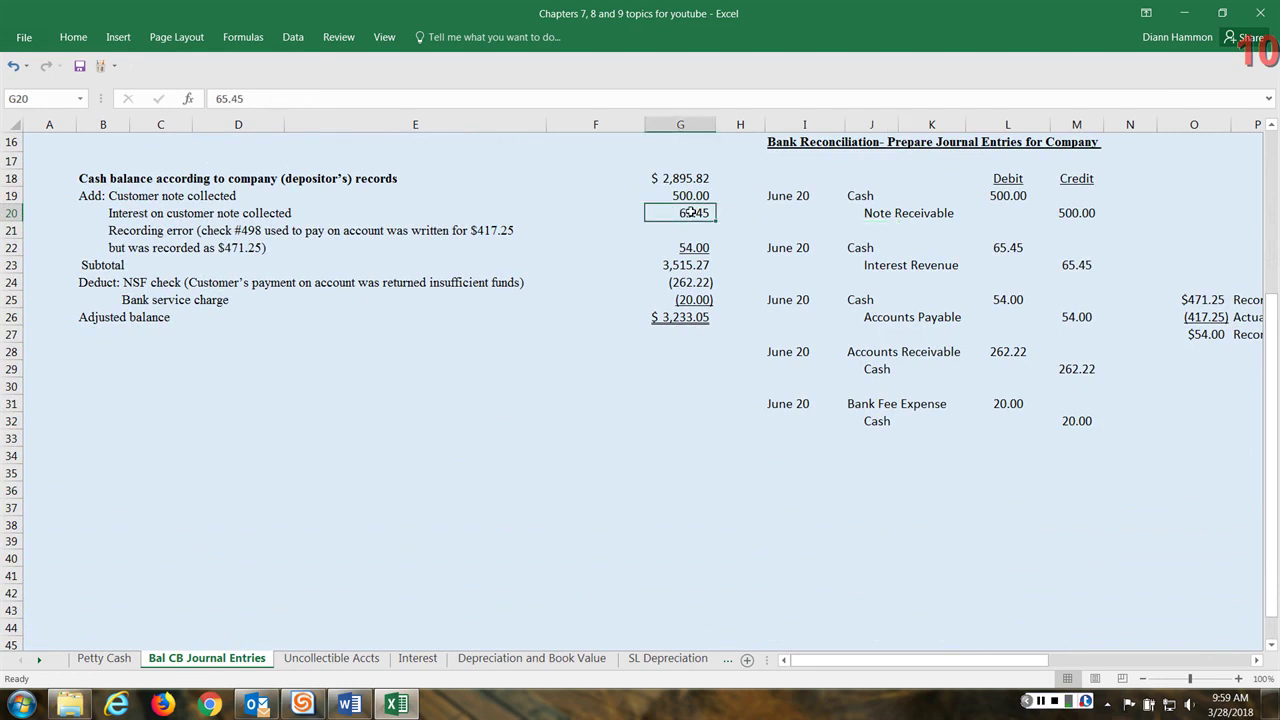
click(868, 248)
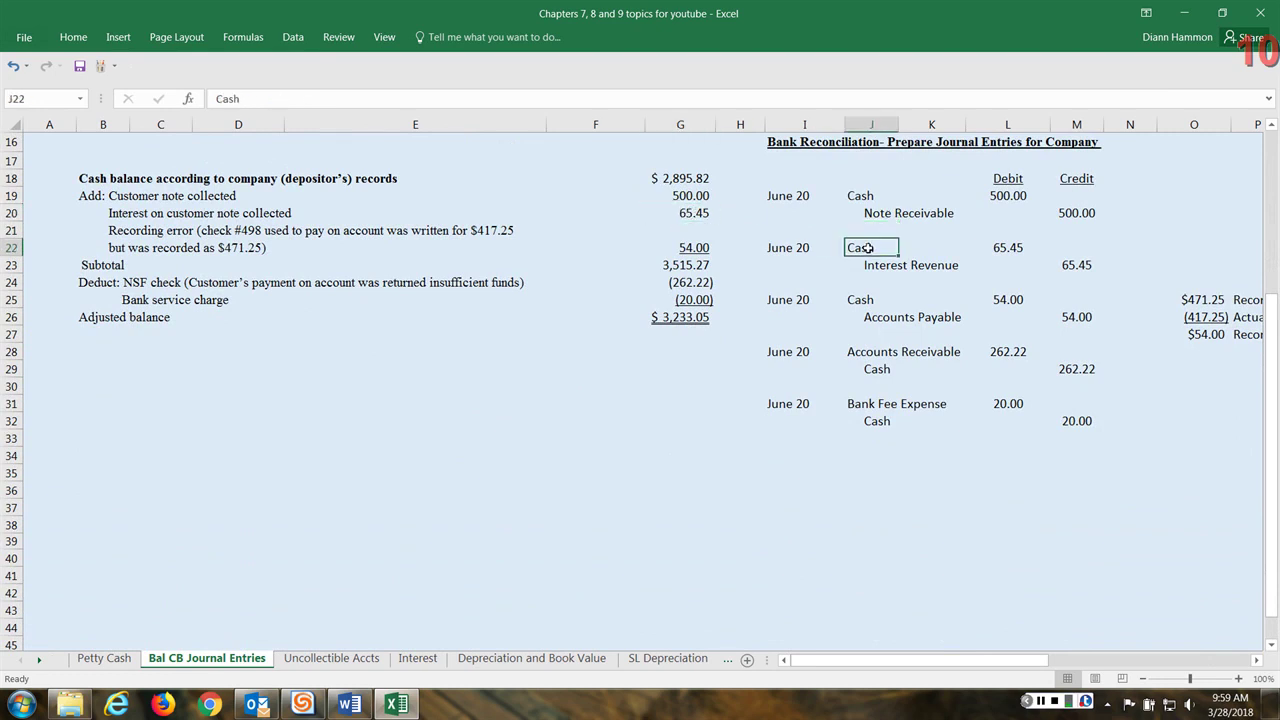
click(873, 265)
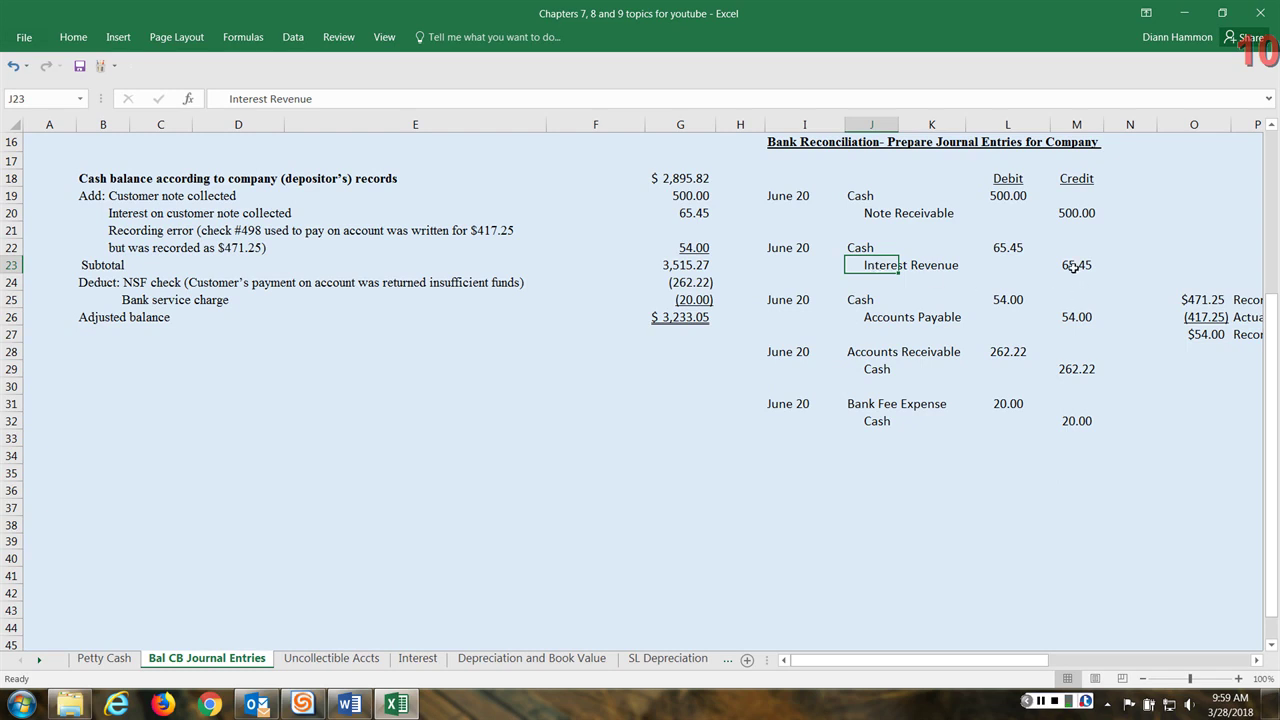
click(866, 300)
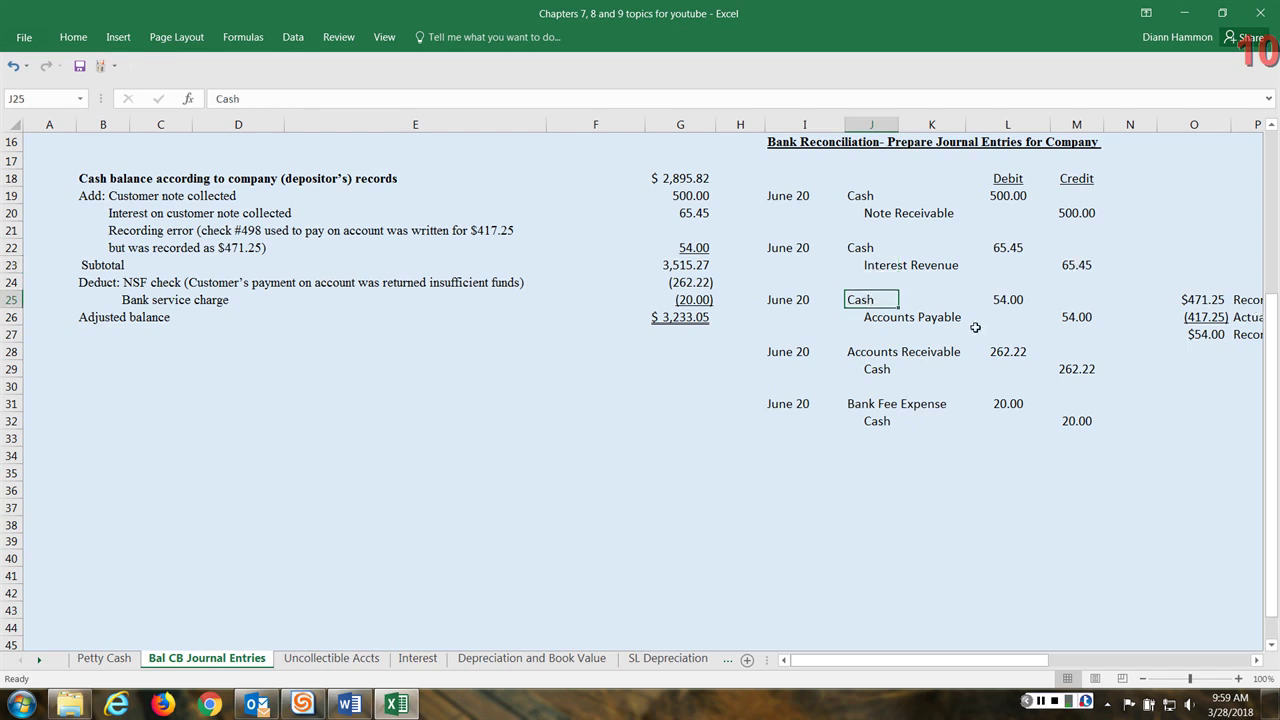
click(137, 231)
drag(137, 231, 414, 243)
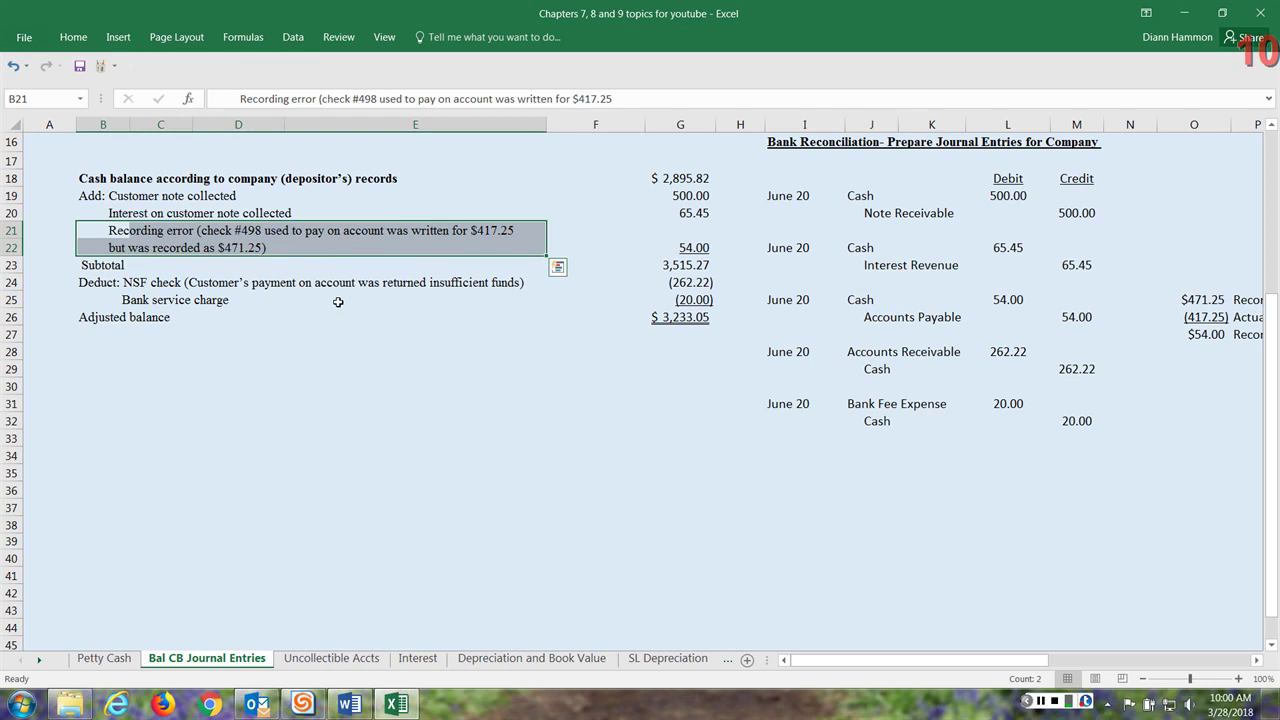
click(850, 304)
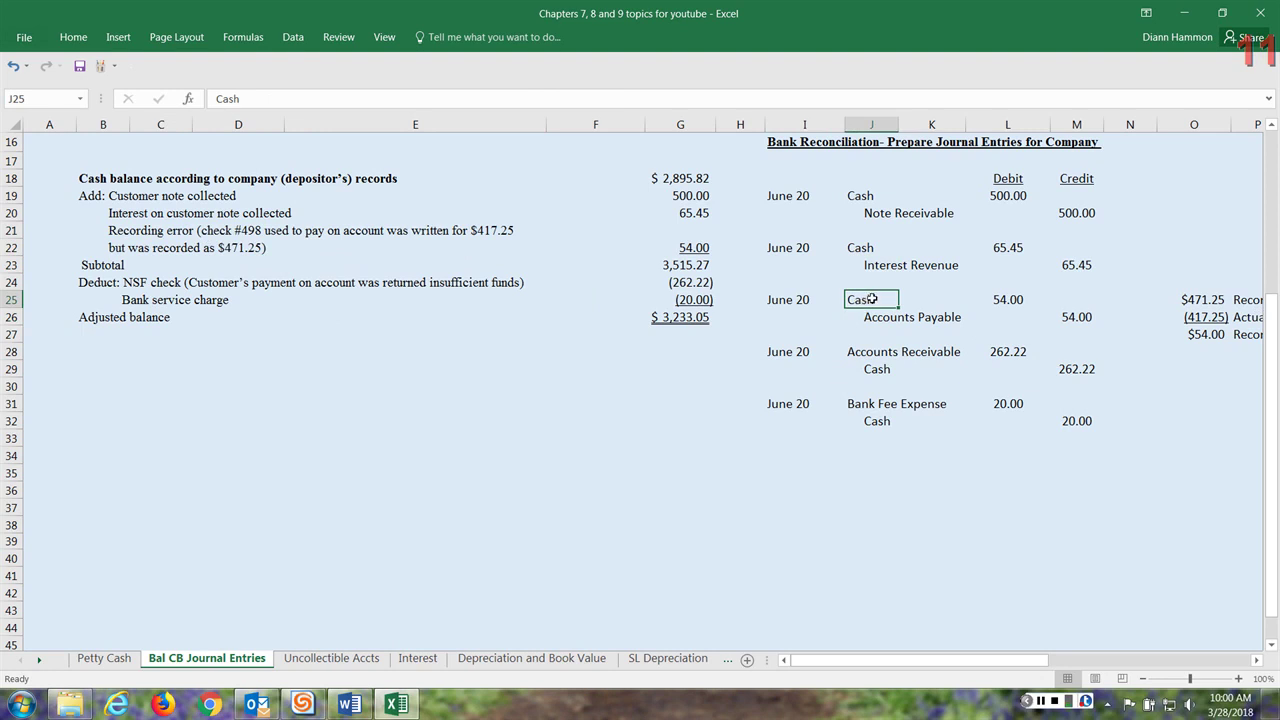
click(1018, 300)
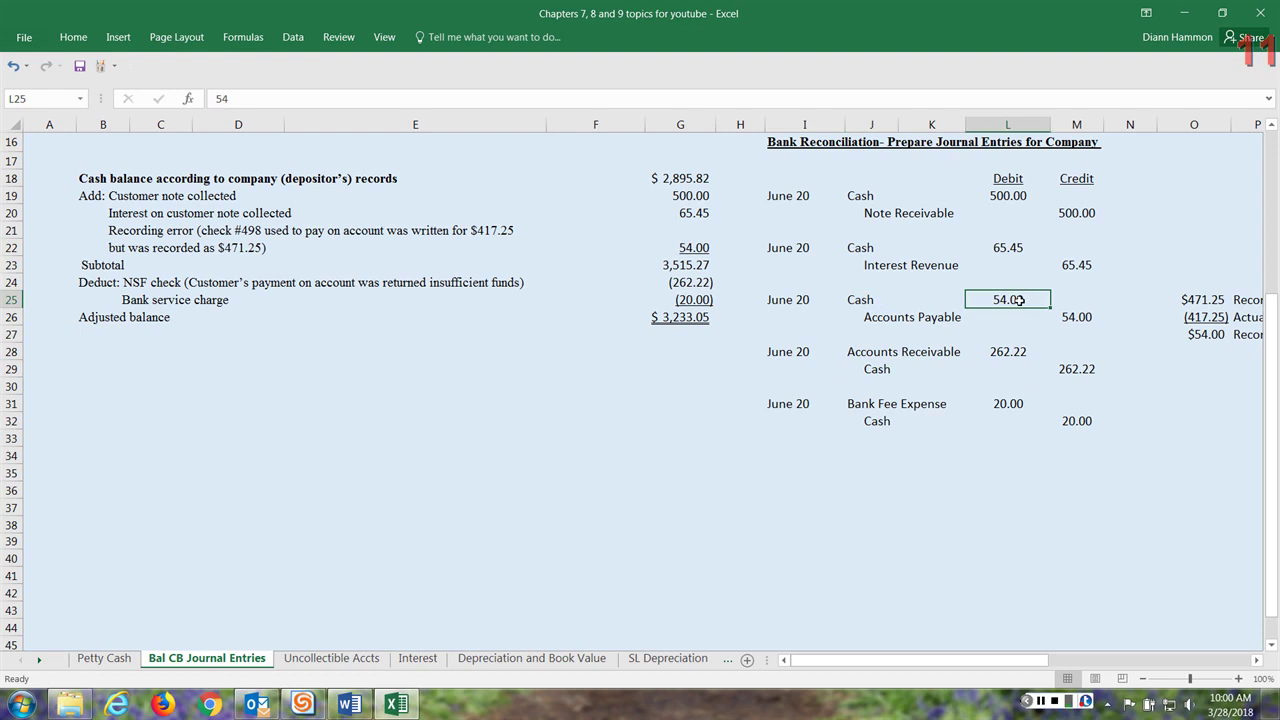
click(893, 317)
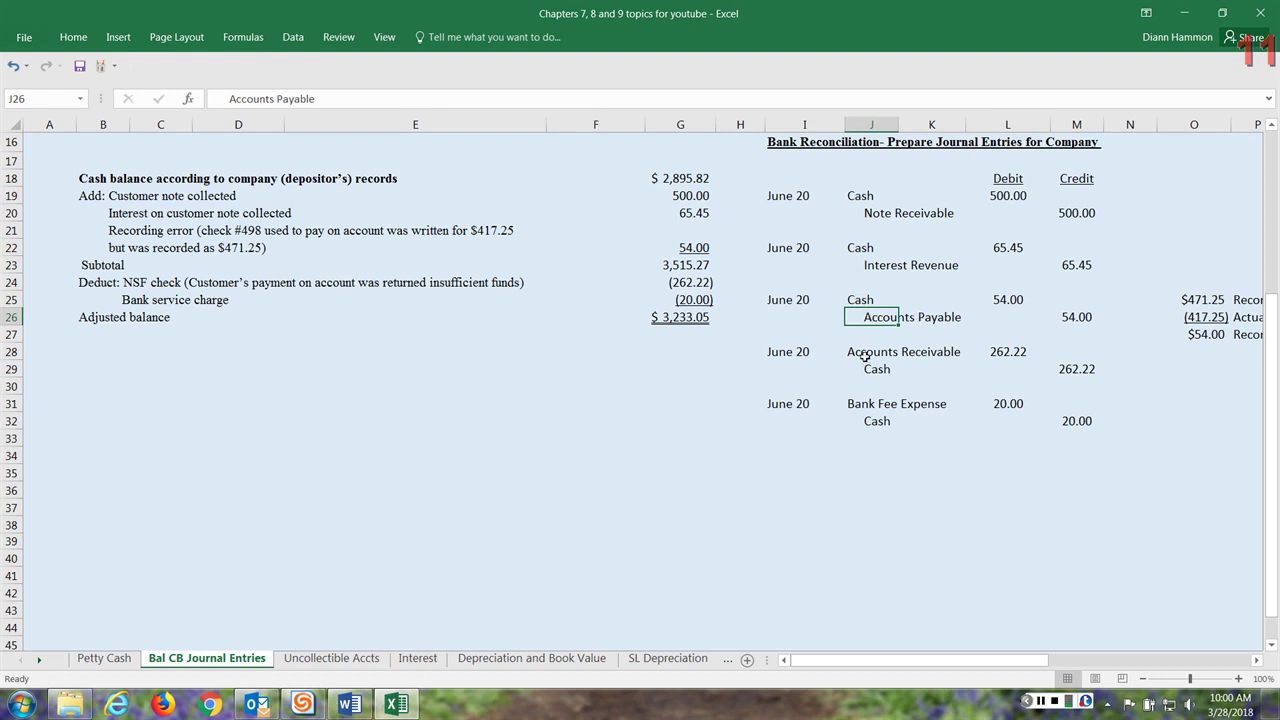
click(865, 355)
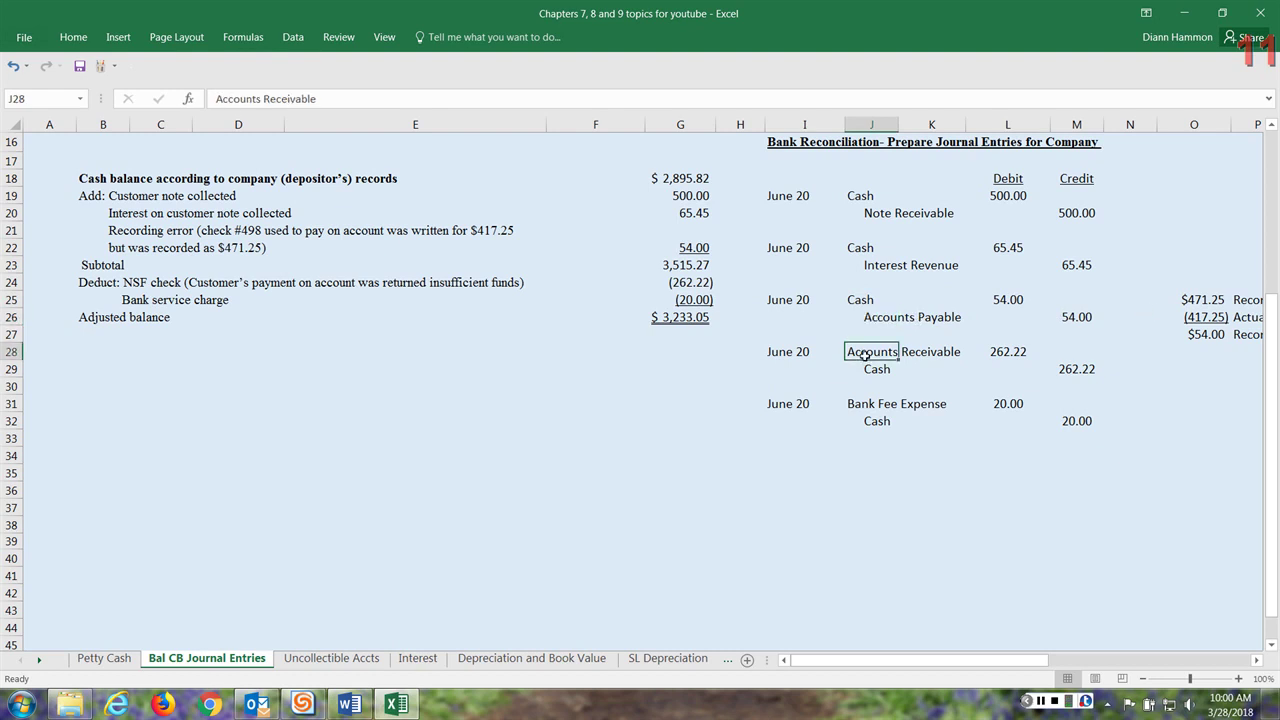
click(153, 283)
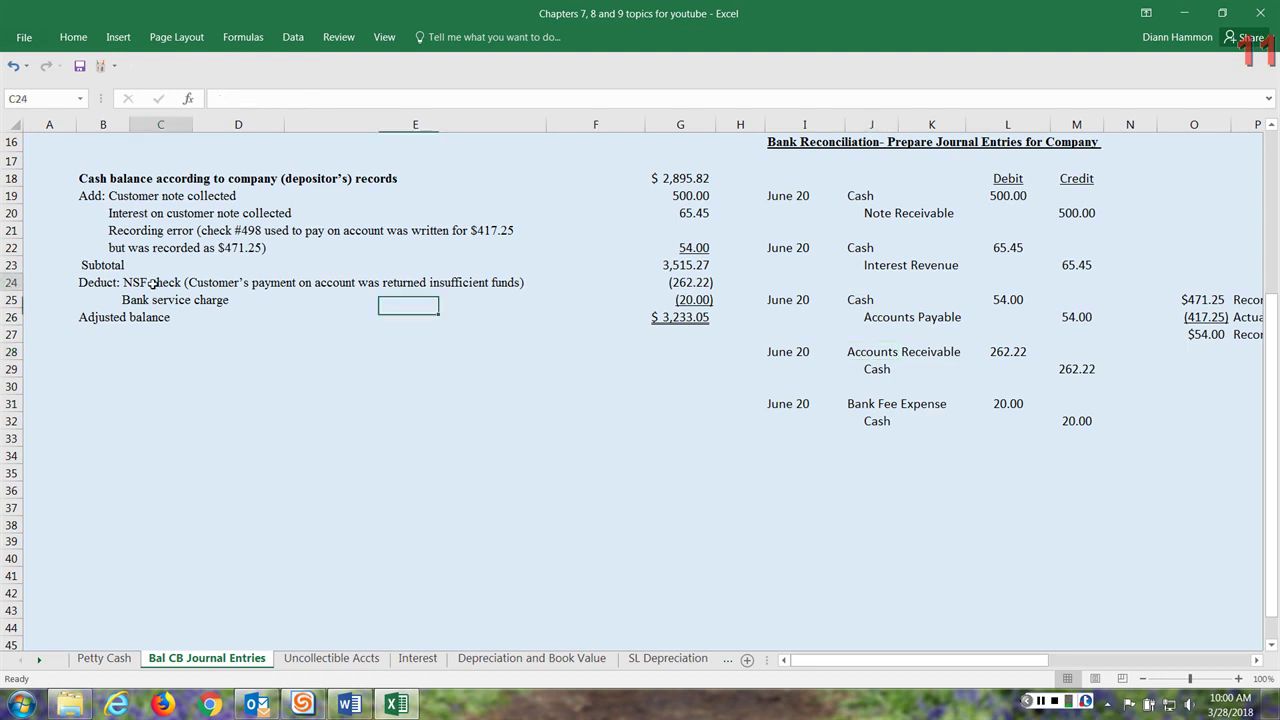
drag(153, 283, 398, 285)
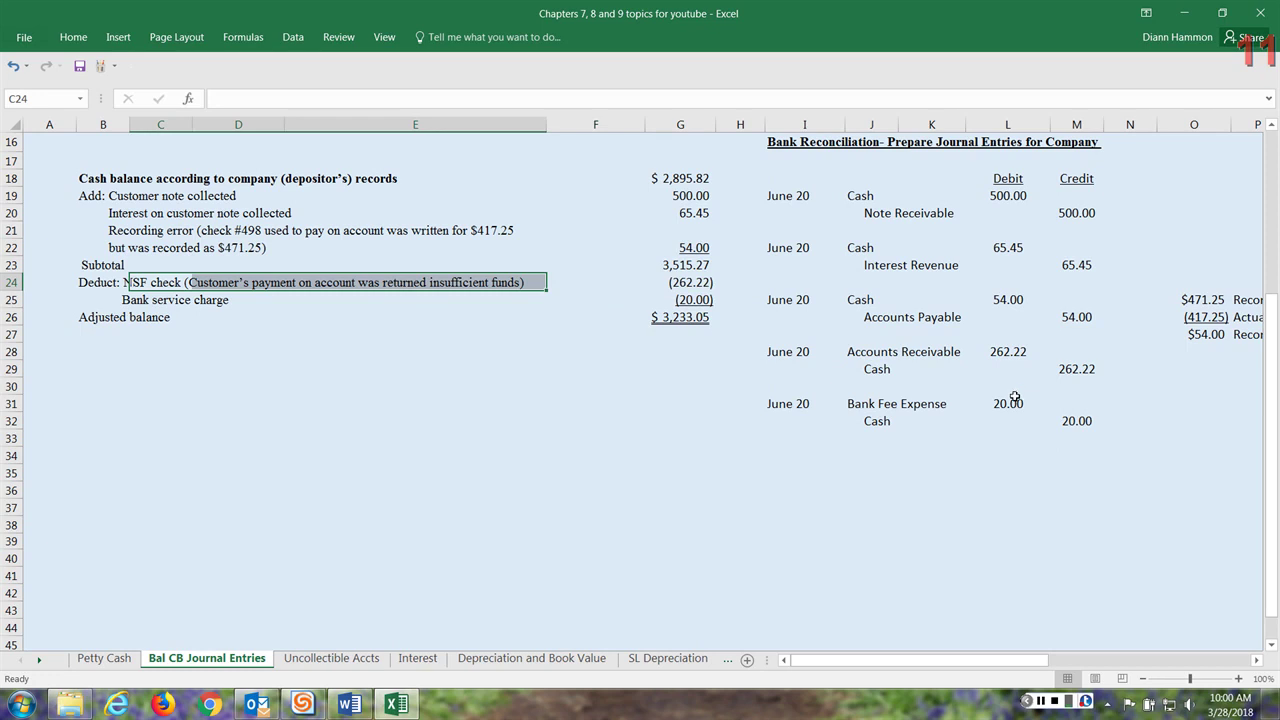
click(853, 354)
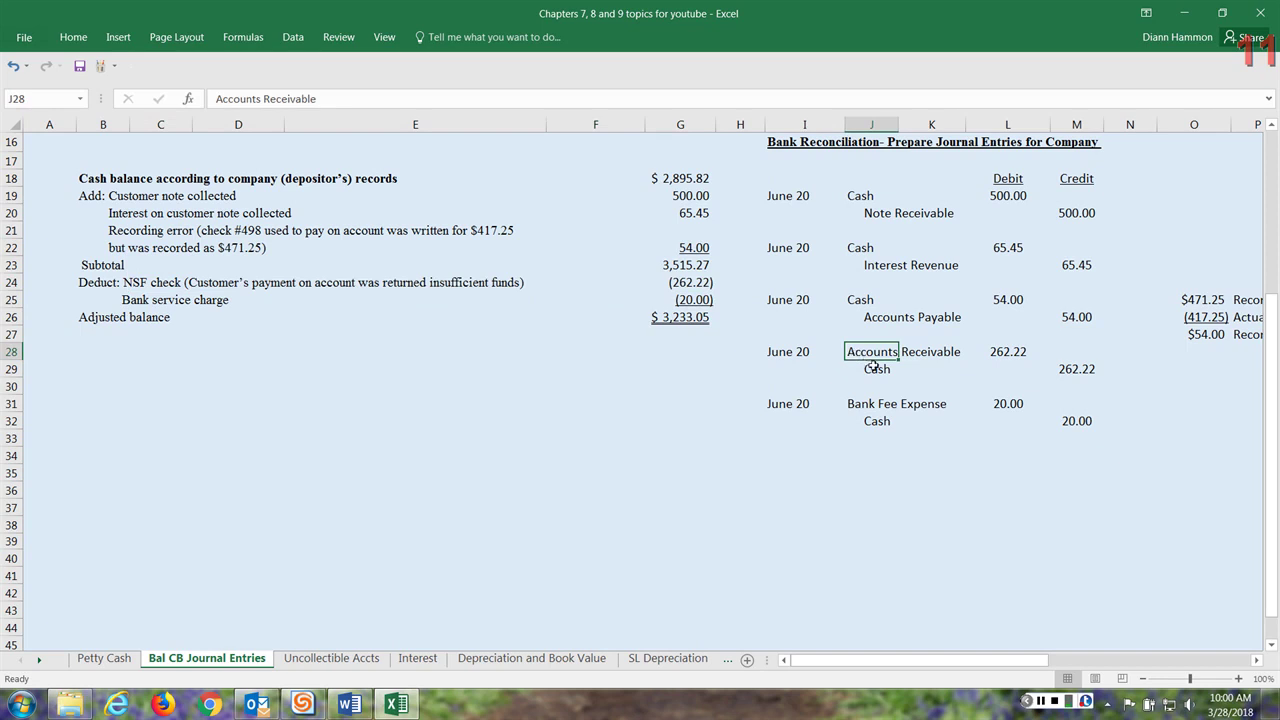
click(866, 366)
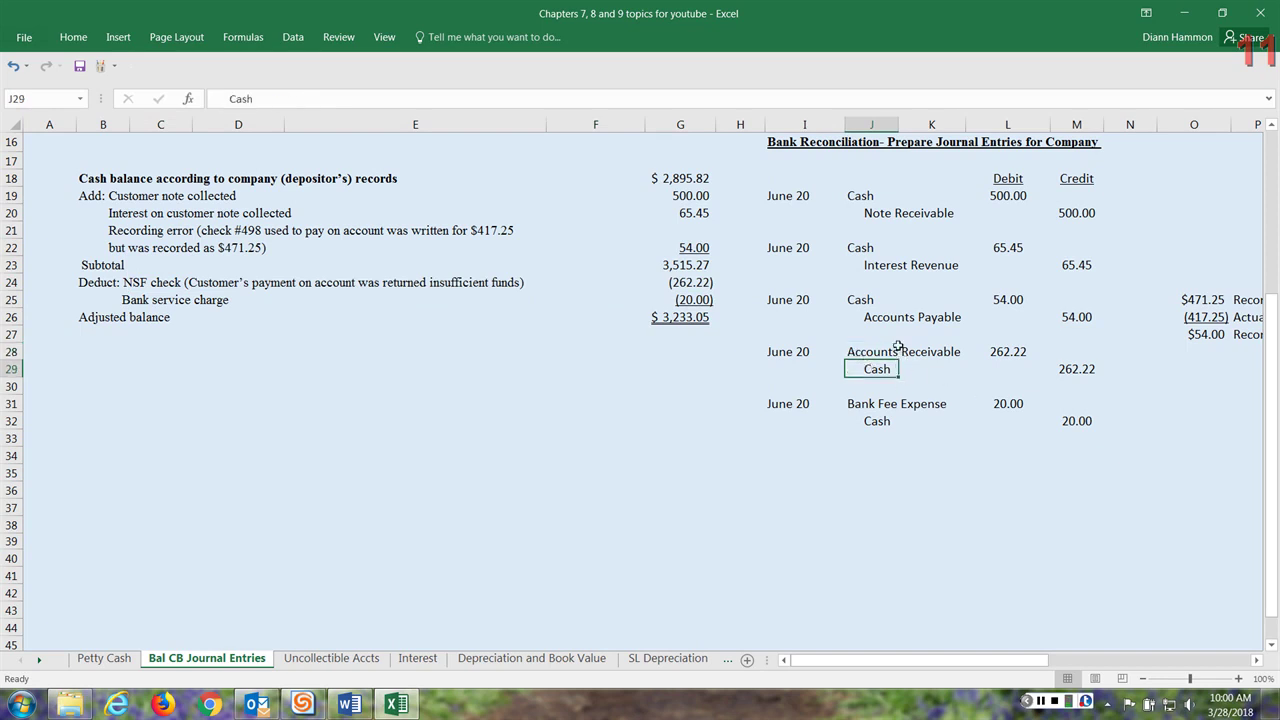
click(1076, 369)
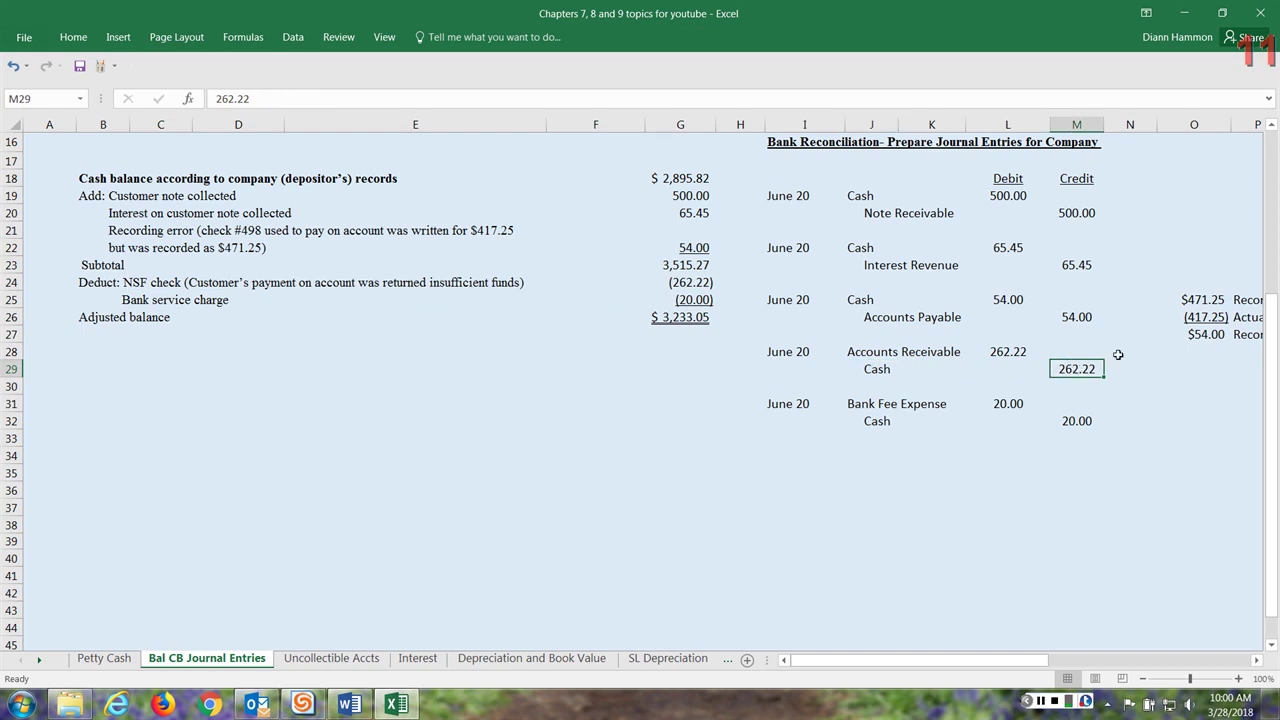
click(861, 404)
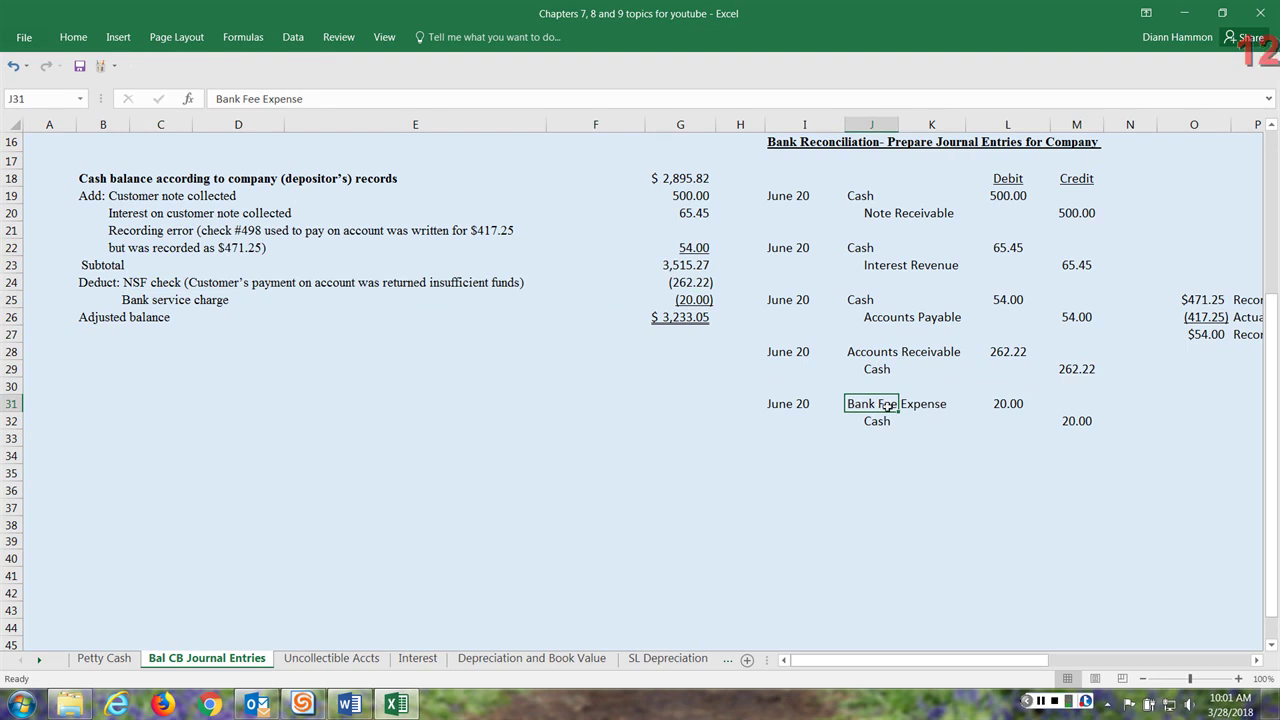
click(1019, 405)
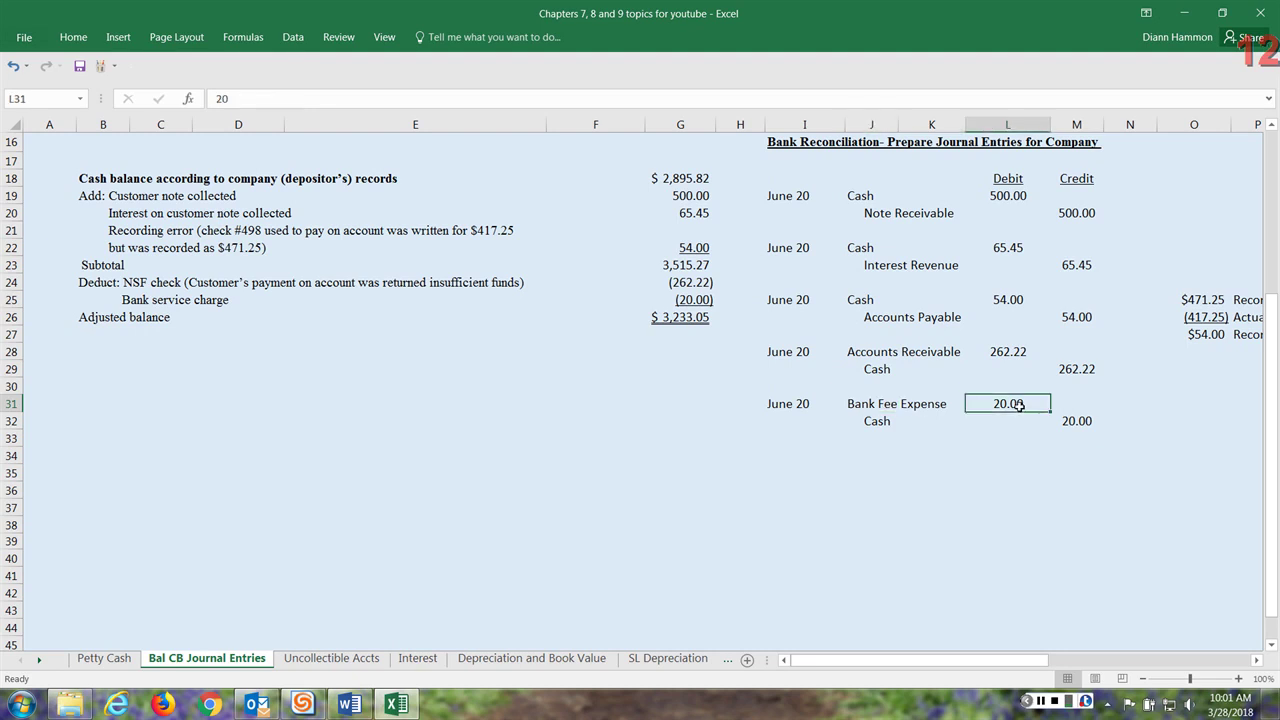
click(888, 423)
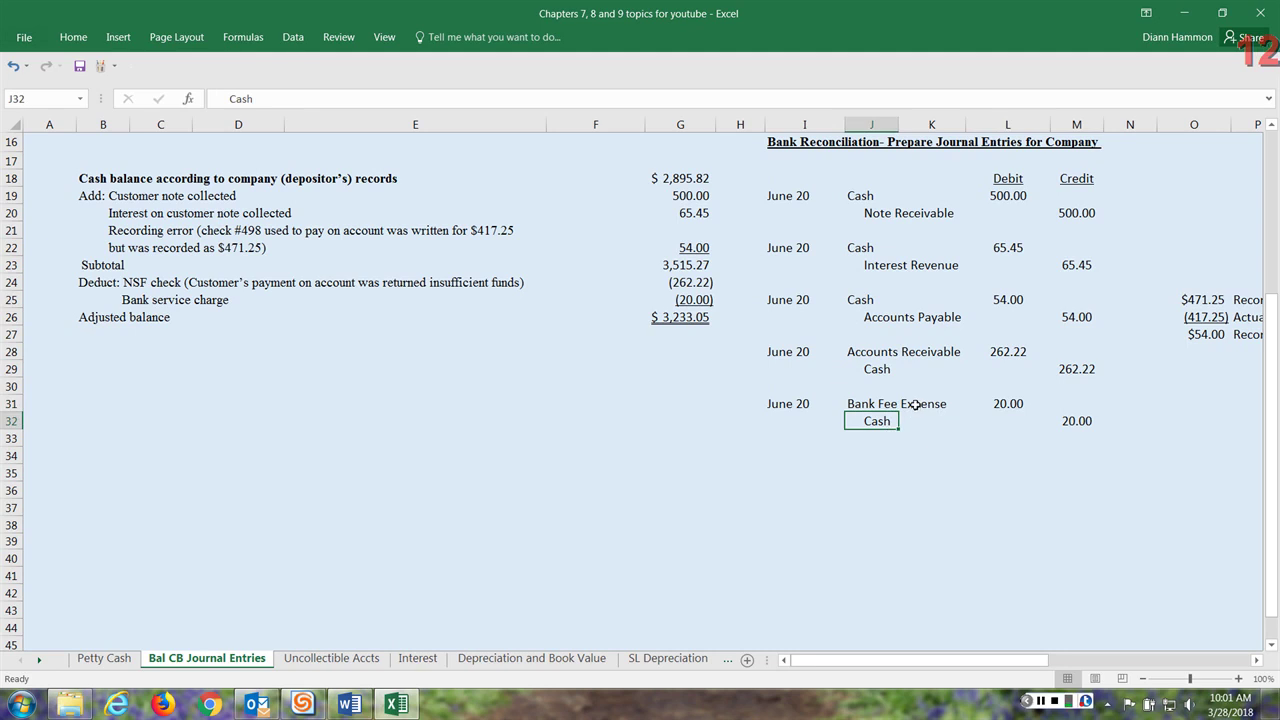
click(909, 422)
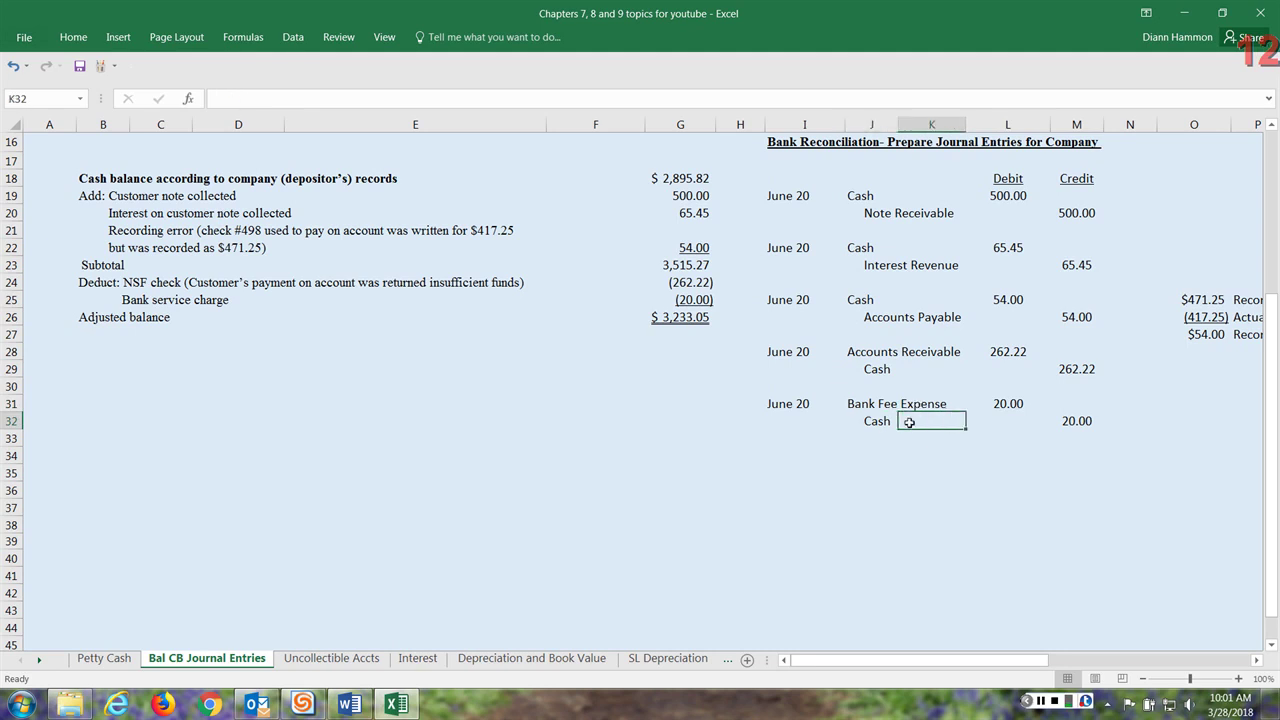
click(1100, 423)
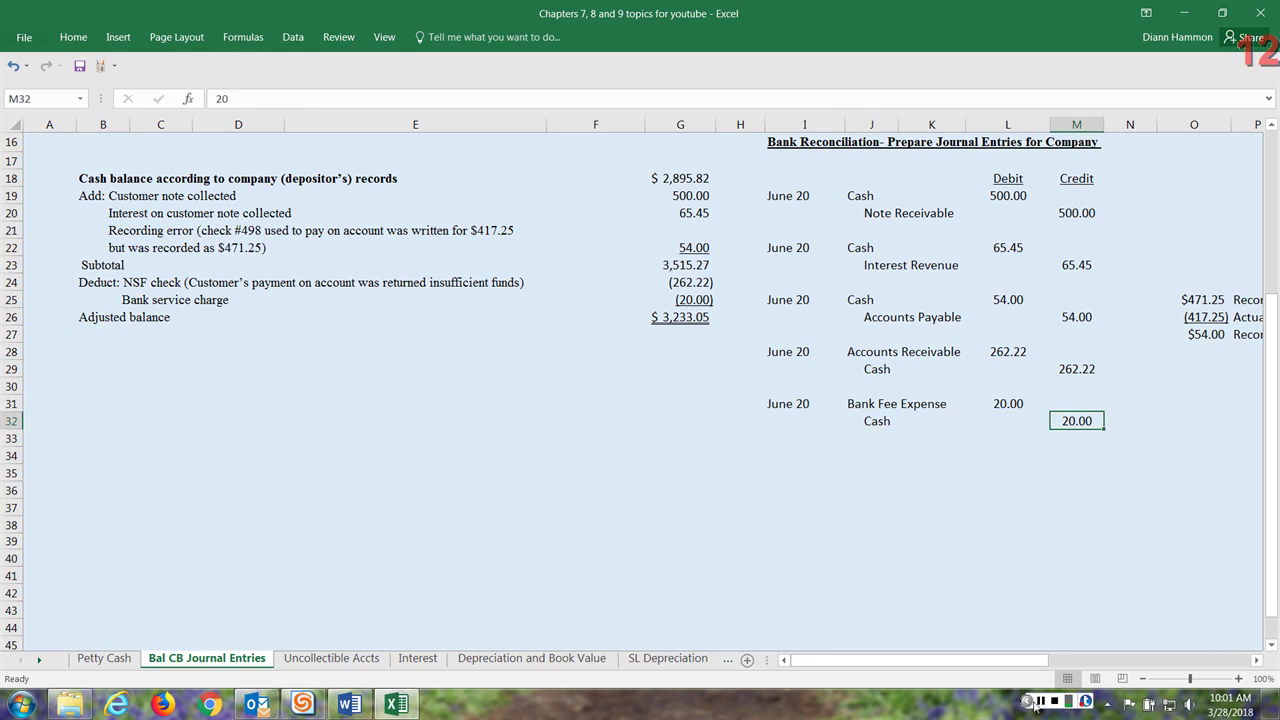
scroll(622, 467, up, 4)
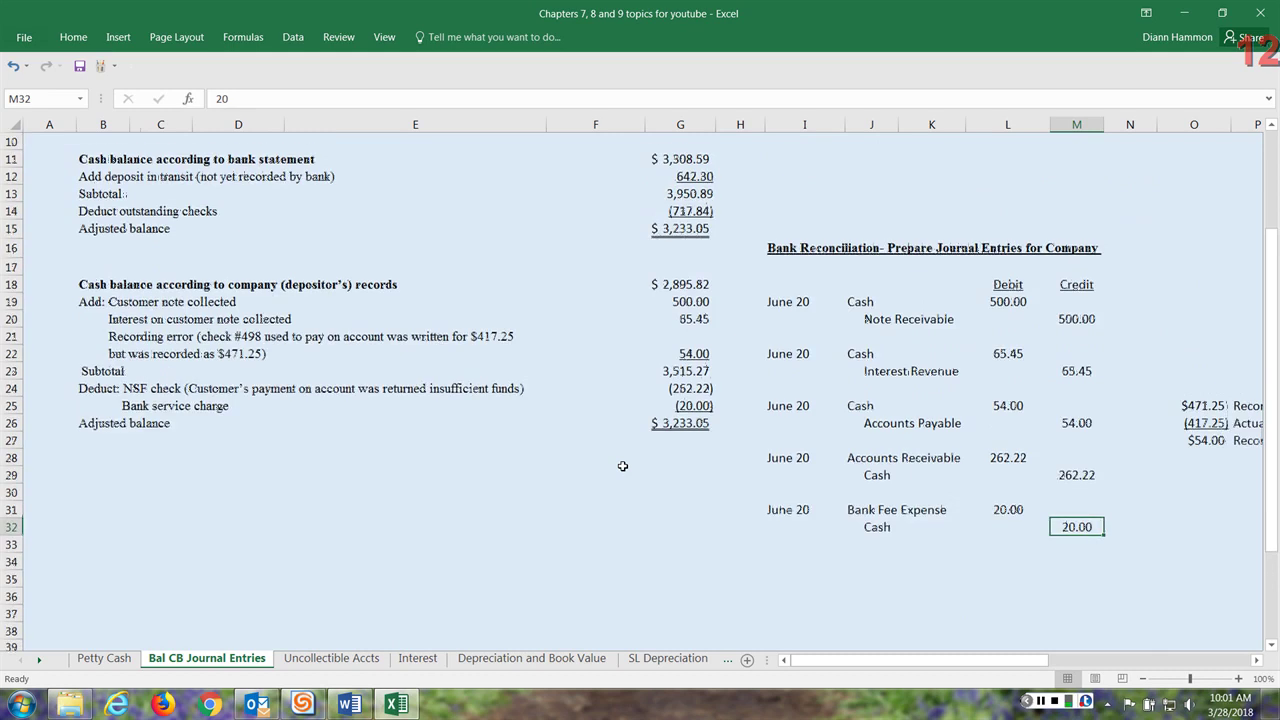
scroll(622, 467, up, 1)
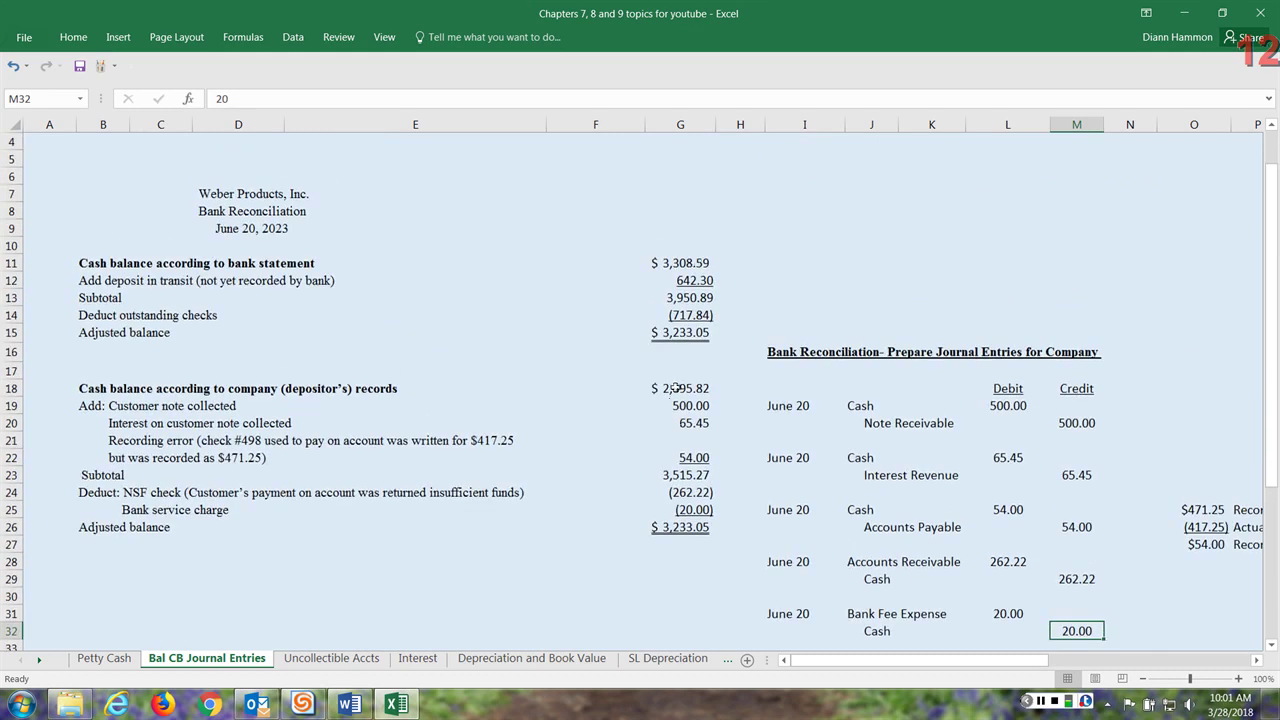
drag(676, 388, 680, 527)
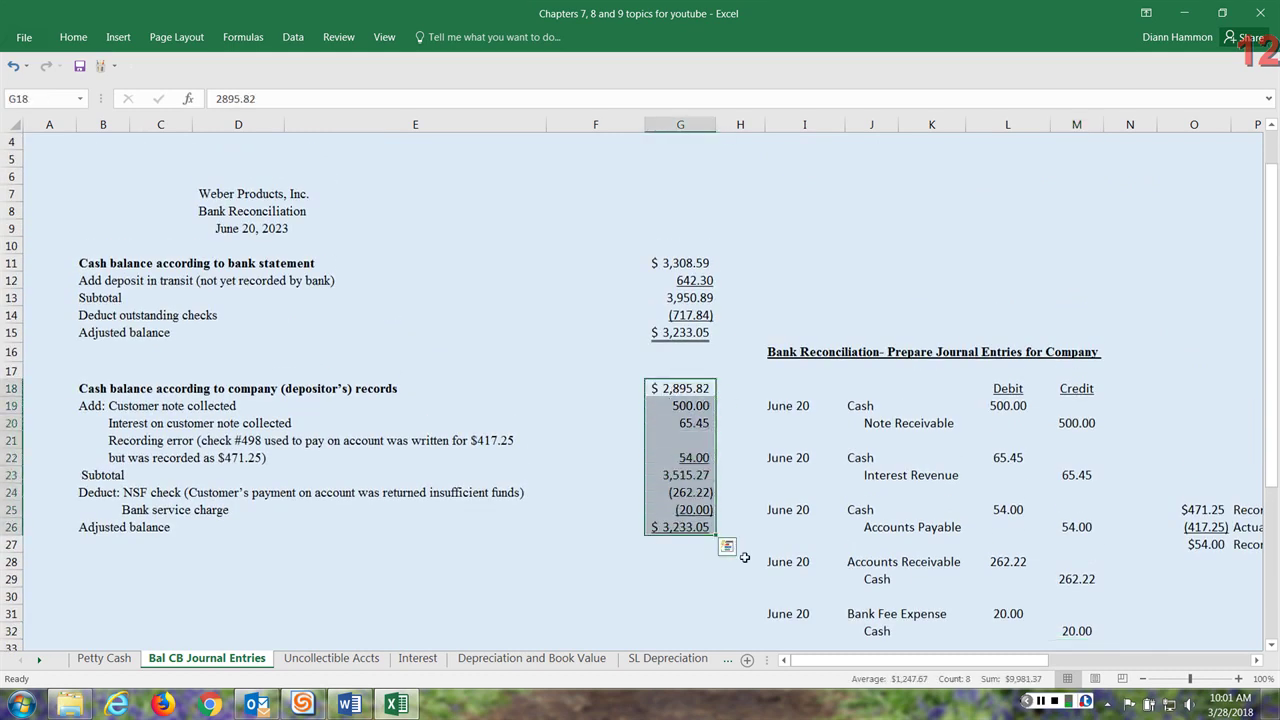